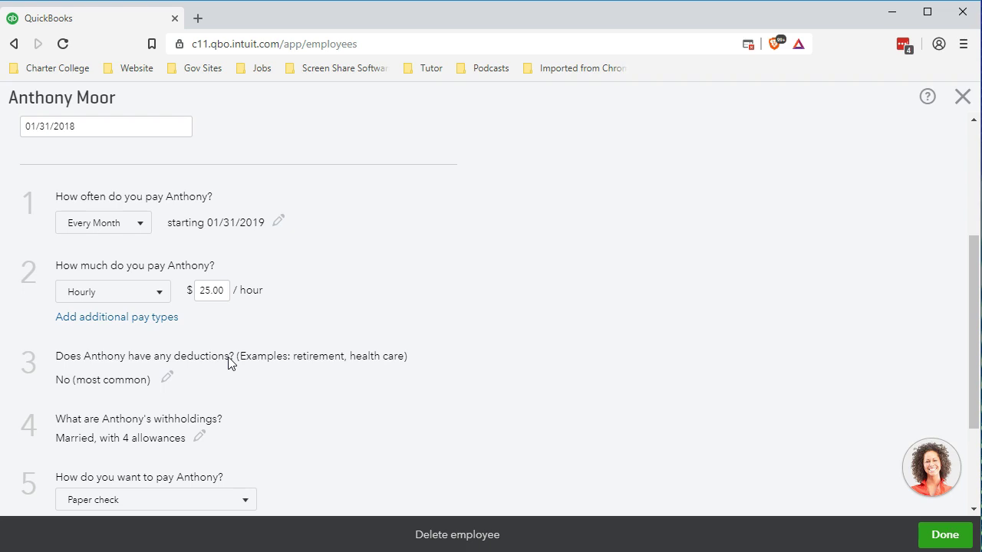
- Add Overtime Pay to the hourly employee's pay types, save it, and close the employee record
click(122, 326)
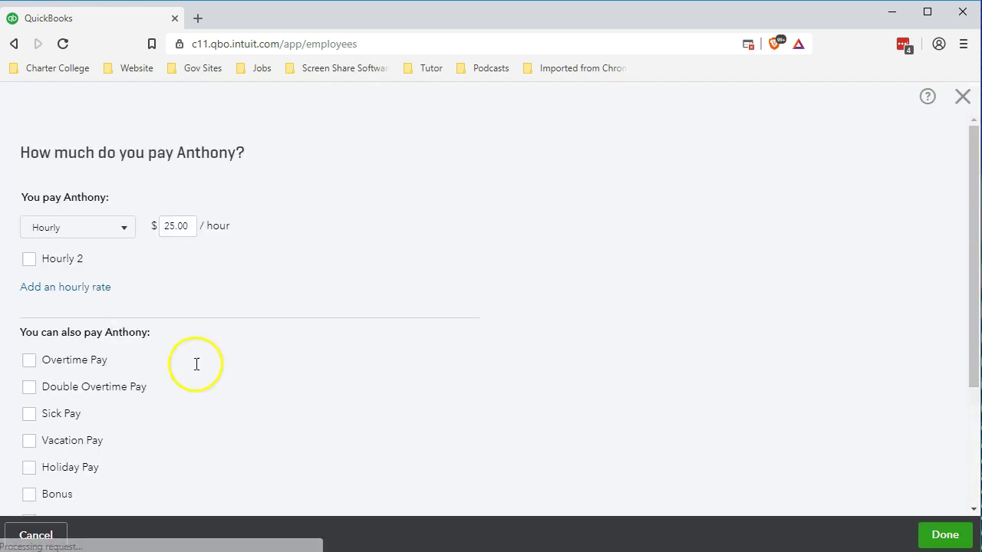
scroll(244, 399, down, 1)
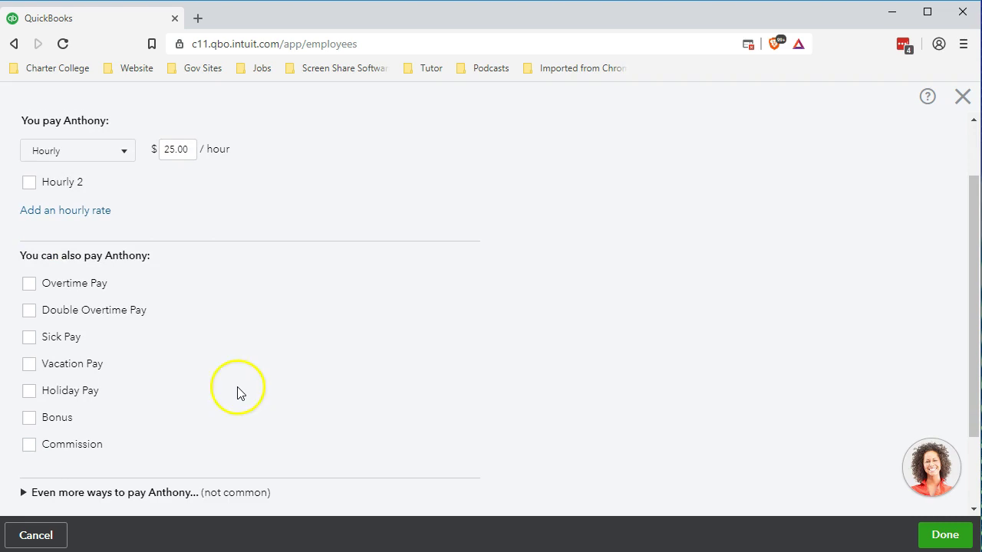
click(30, 290)
scroll(398, 325, down, 2)
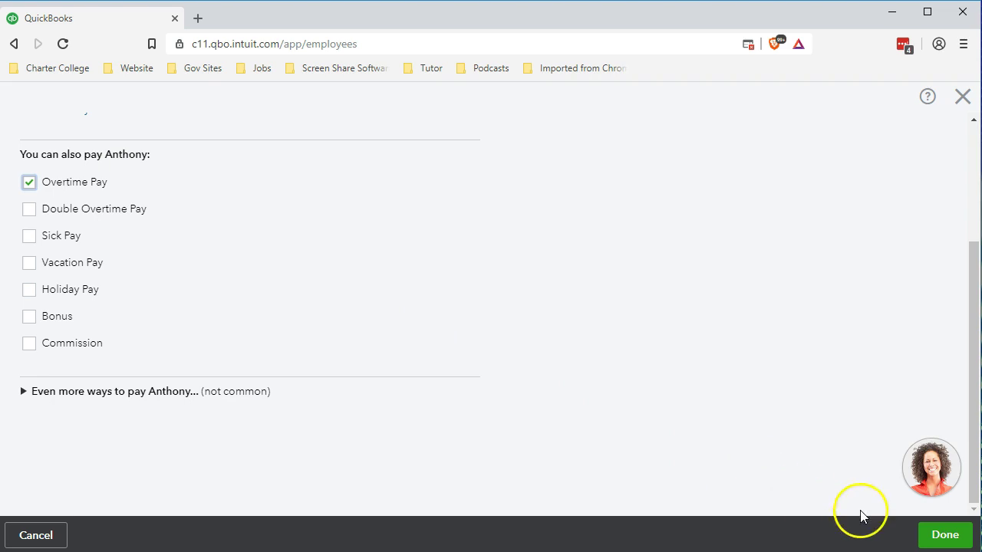
click(930, 537)
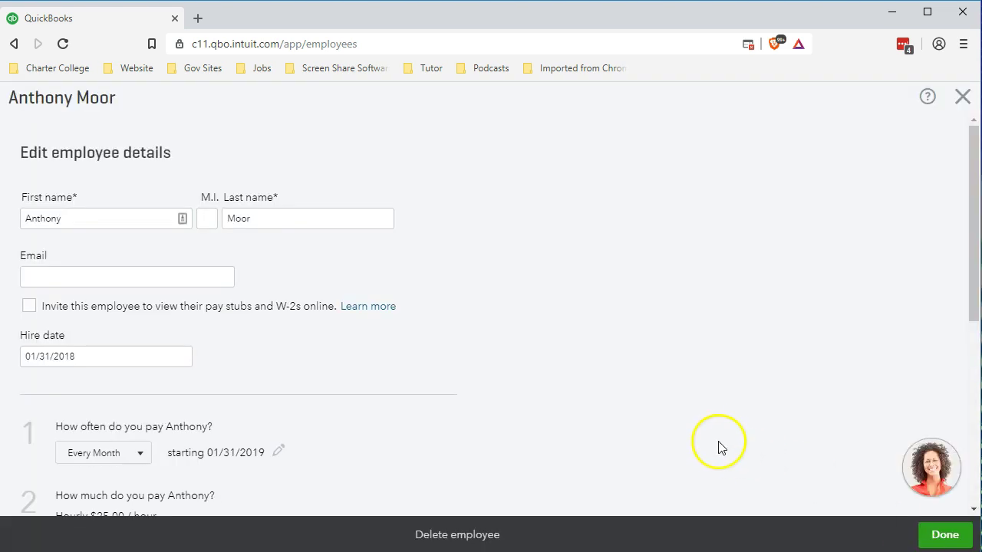
click(962, 98)
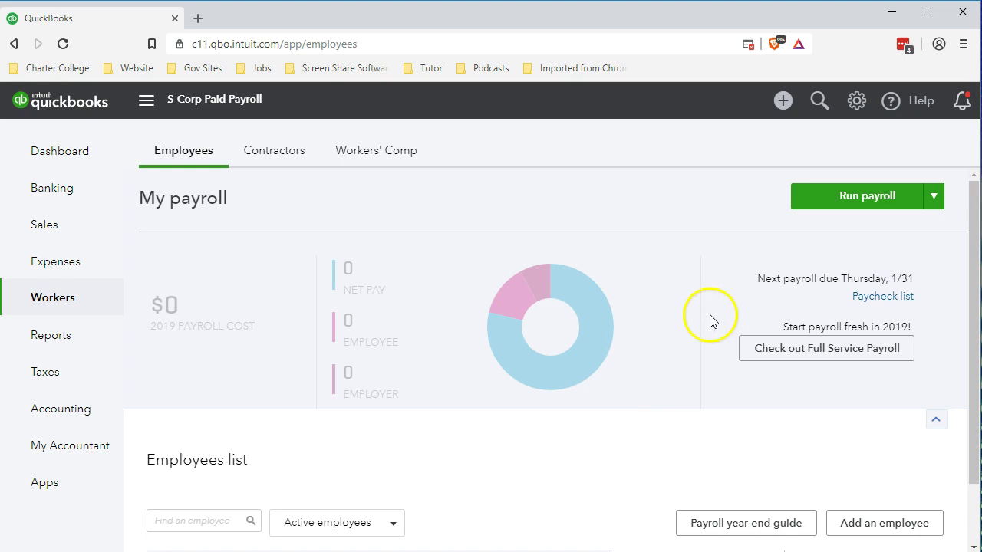
- Start a monthly payroll run and check the available pay periods, keeping 01/01/2019 to 01/31/2019
click(803, 201)
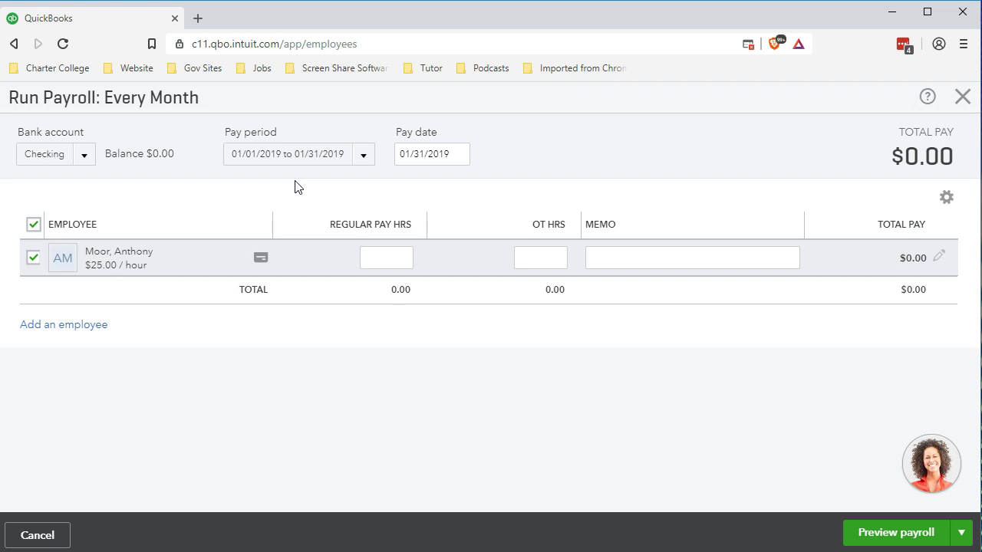
click(362, 157)
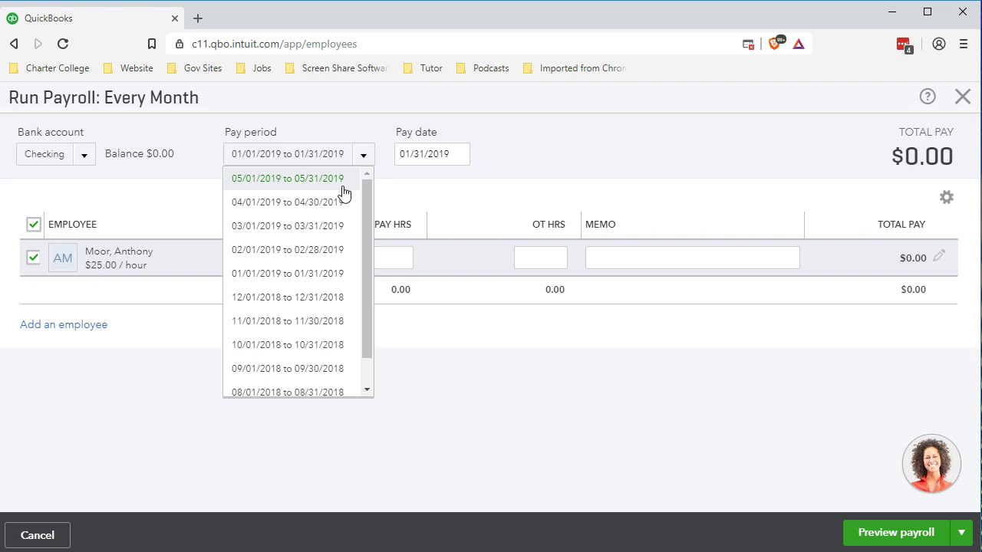
click(554, 188)
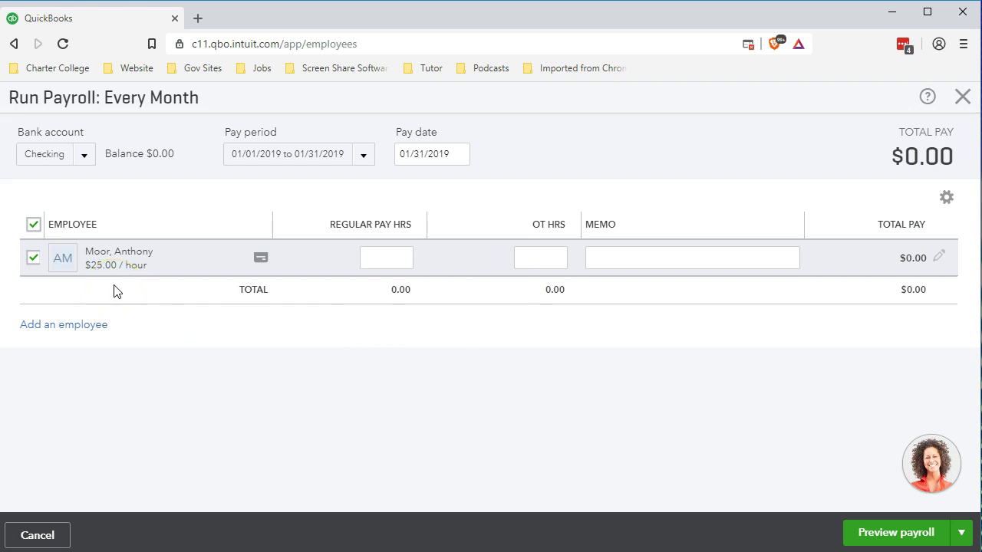
- Enter 161 regular pay hours and 1 overtime hour for the employee
click(375, 265)
text(161)
click(429, 375)
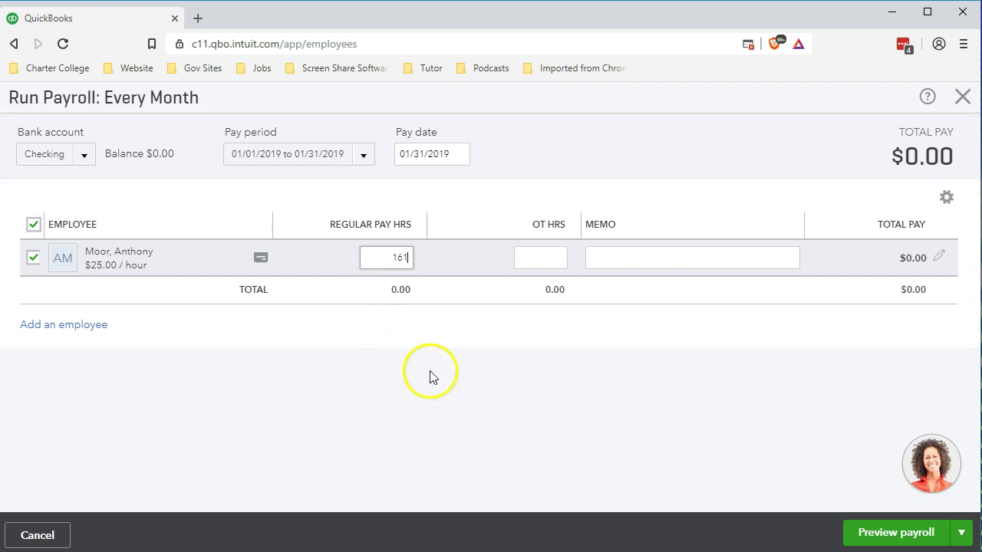
click(462, 335)
click(435, 310)
click(545, 259)
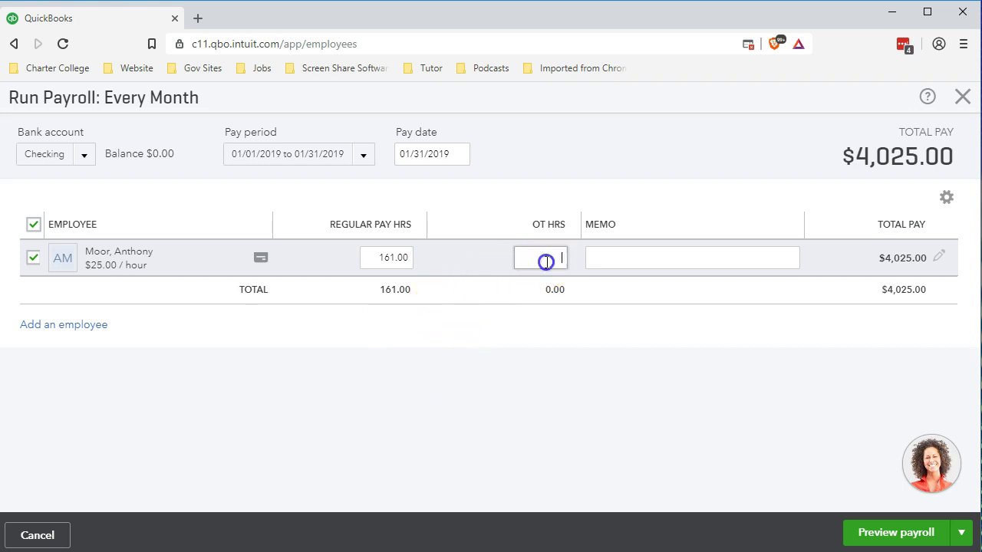
text(1)
click(500, 343)
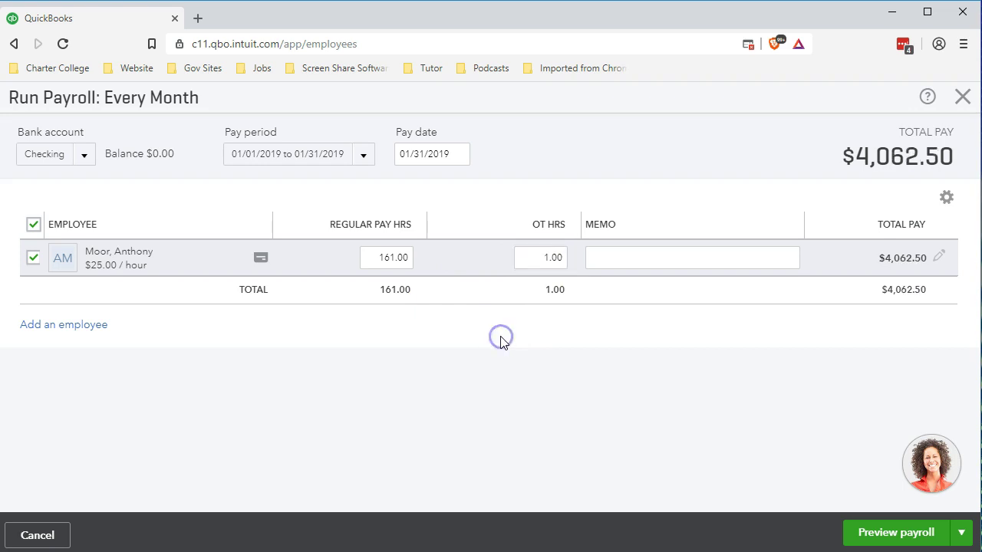
- Switch to Calculator, place it beside the payroll figures, and multiply 161 hours by the 25 hourly rate
click(161, 544)
click(883, 271)
key(XF86Calculator)
click(505, 134)
drag(511, 115, 668, 90)
click(535, 366)
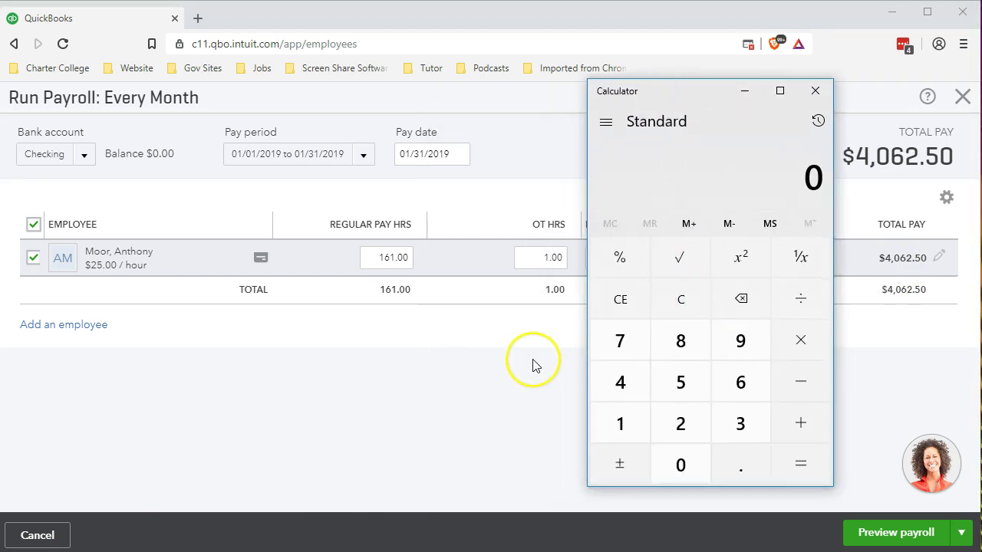
text(161)
click(802, 340)
click(362, 400)
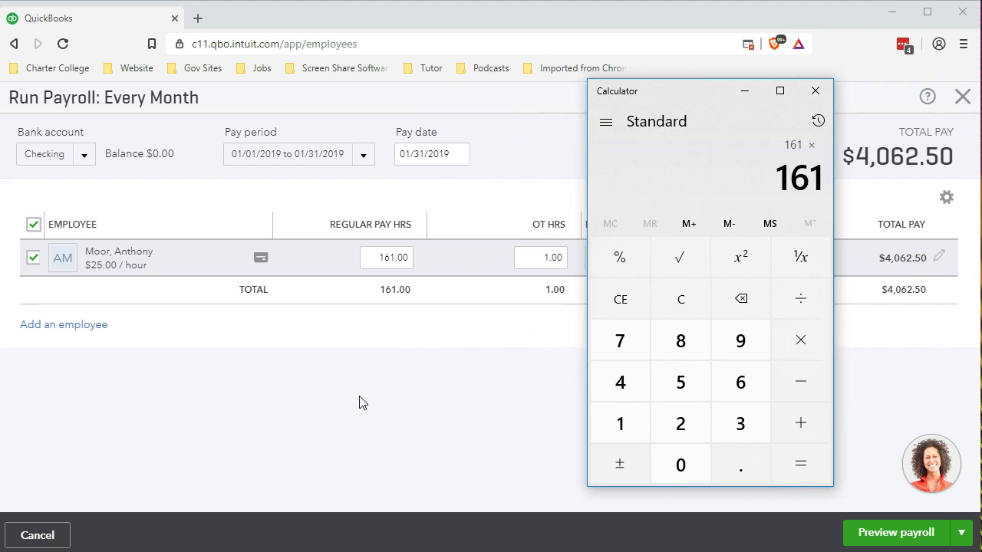
text(25)
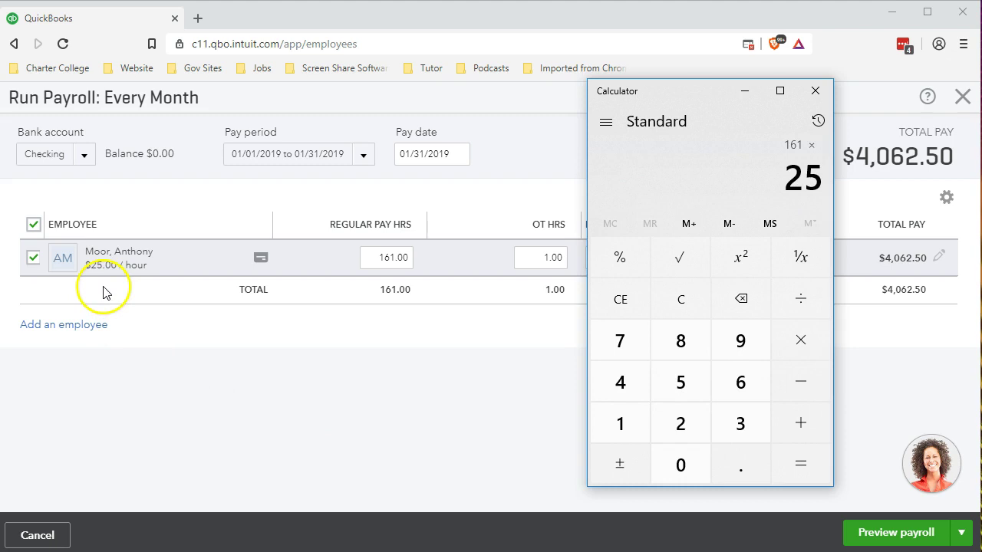
key(Return)
click(135, 297)
click(544, 280)
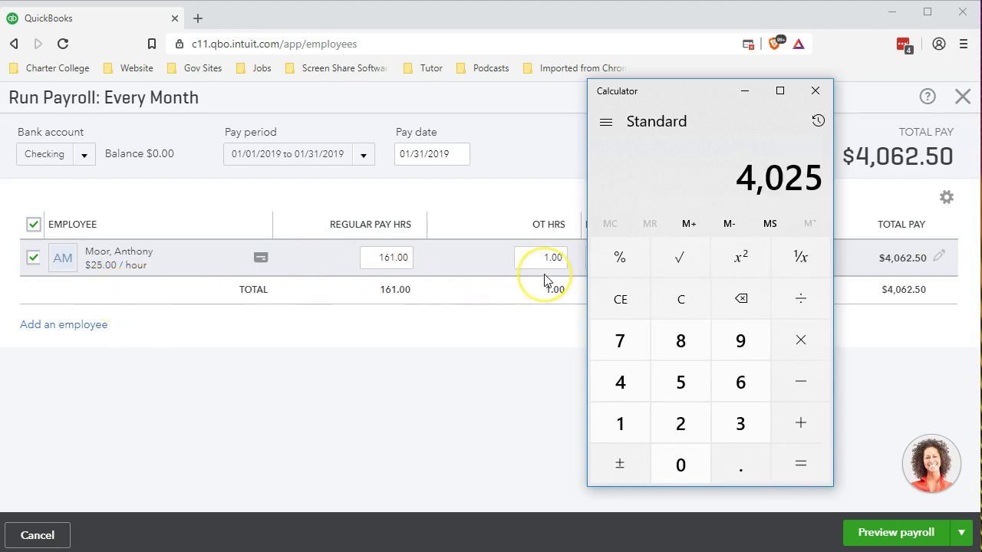
- Calculate overtime pay as 25 × 1.5 × 1, add the 4025 regular pay, and close Calculator
click(681, 299)
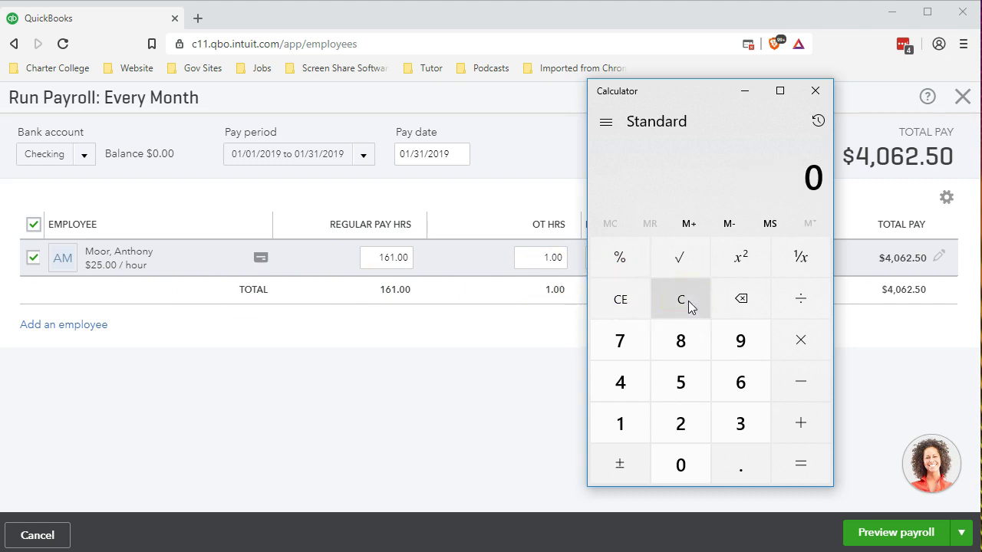
text(25)
key(asterisk)
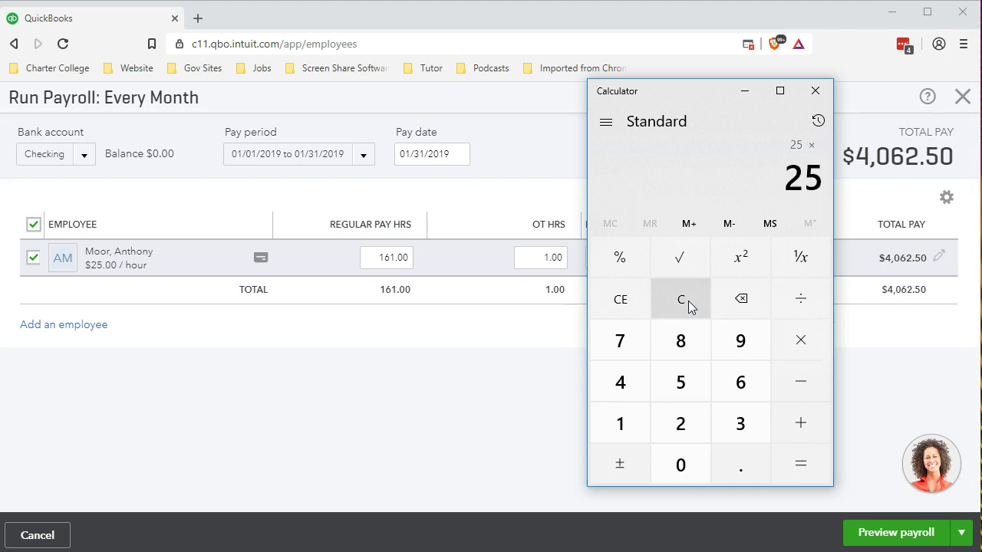
text(1.5)
key(asterisk)
text(1)
key(Return)
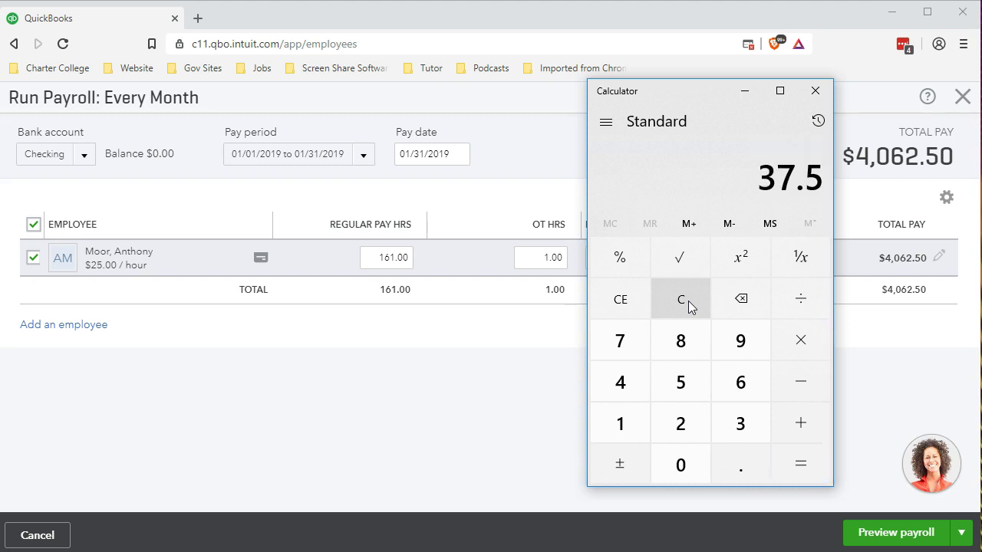
key(plus)
text(4025)
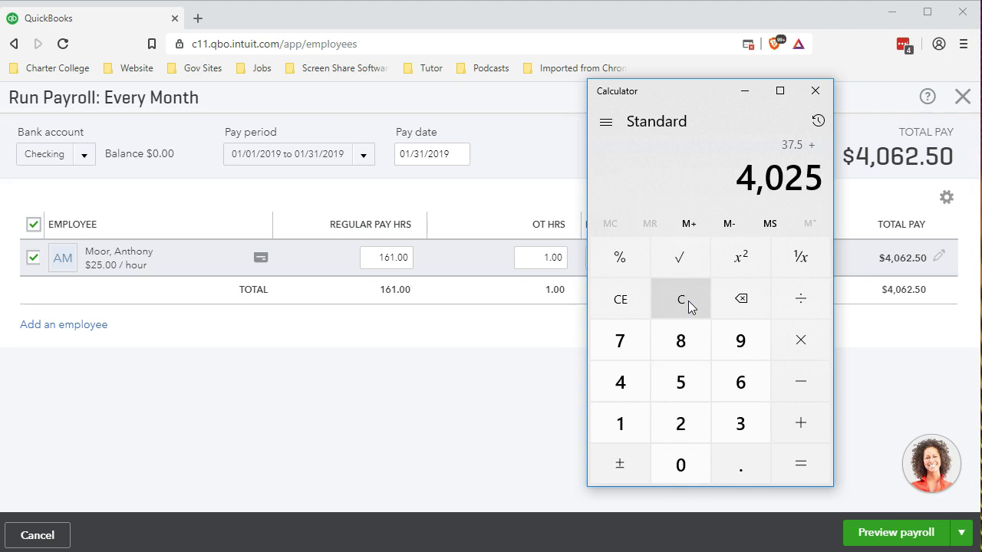
key(Return)
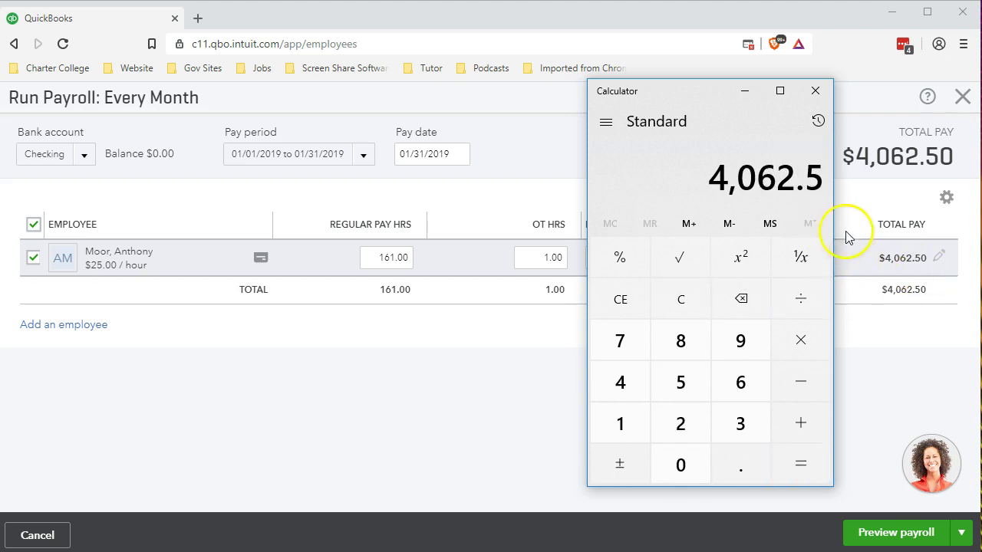
click(816, 90)
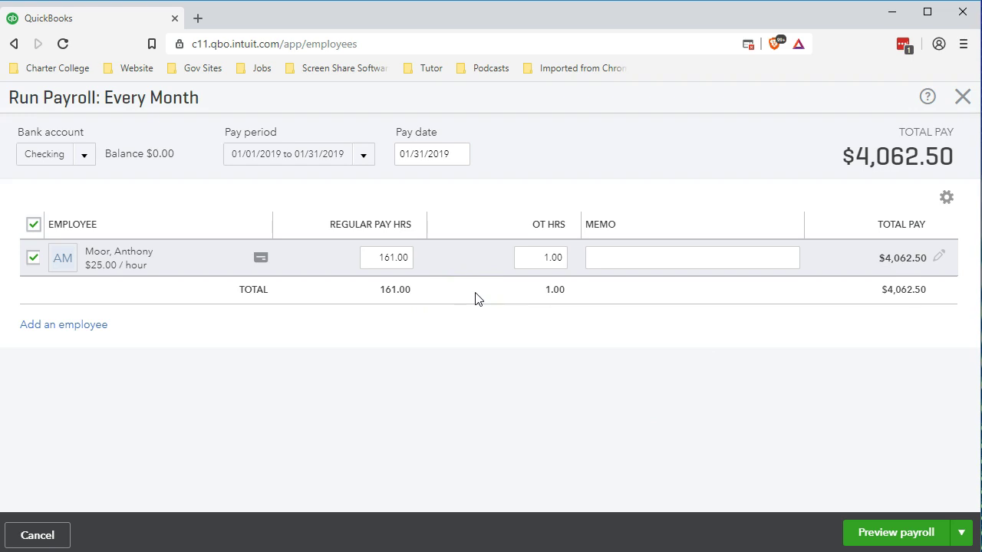
- Open the employee's paycheck details and review the hours and rates in the Pay section
click(940, 261)
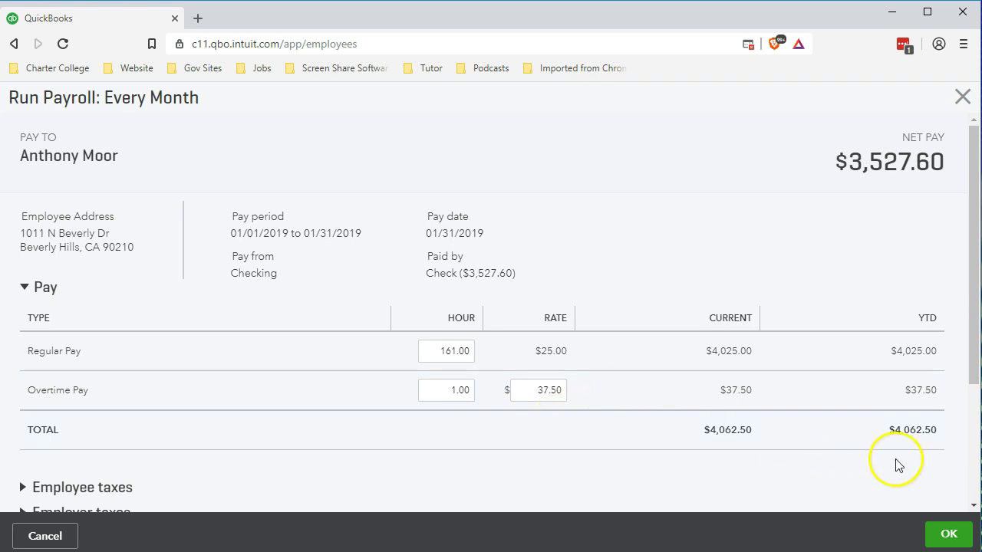
scroll(898, 458, down, 1)
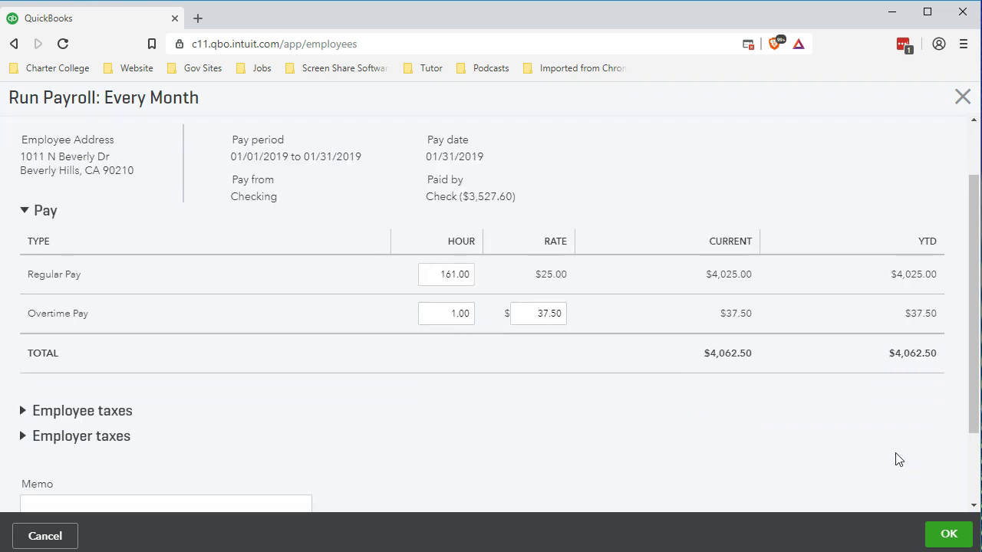
scroll(491, 399, down, 1)
scroll(313, 361, up, 1)
click(23, 213)
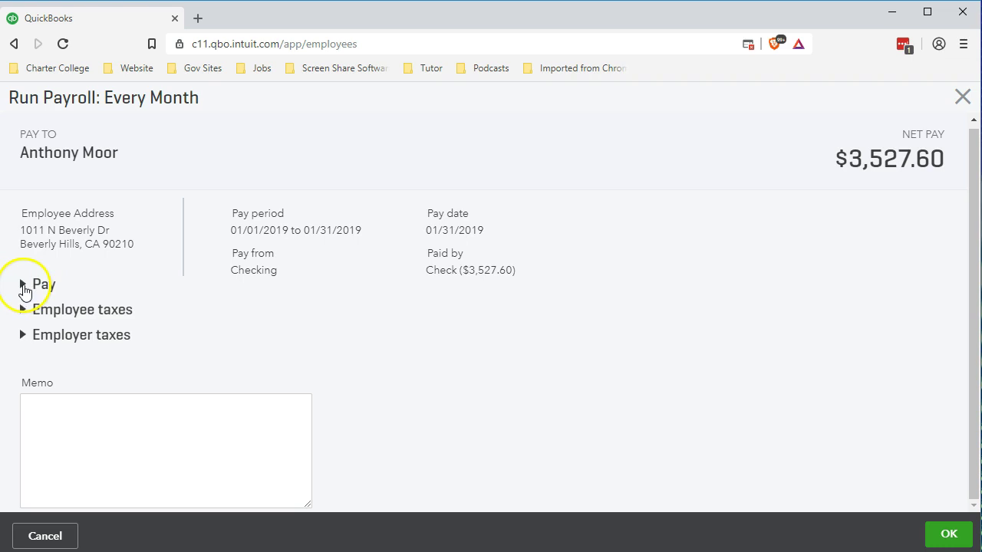
click(24, 285)
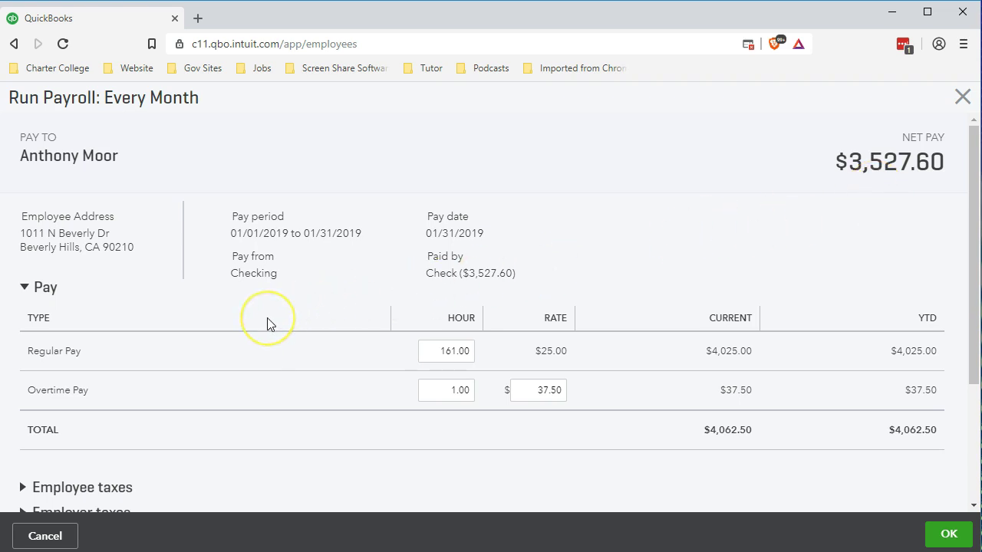
- Expand the paycheck's employee taxes and review the income tax, Social Security and Medicare withholdings
scroll(267, 325, down, 2)
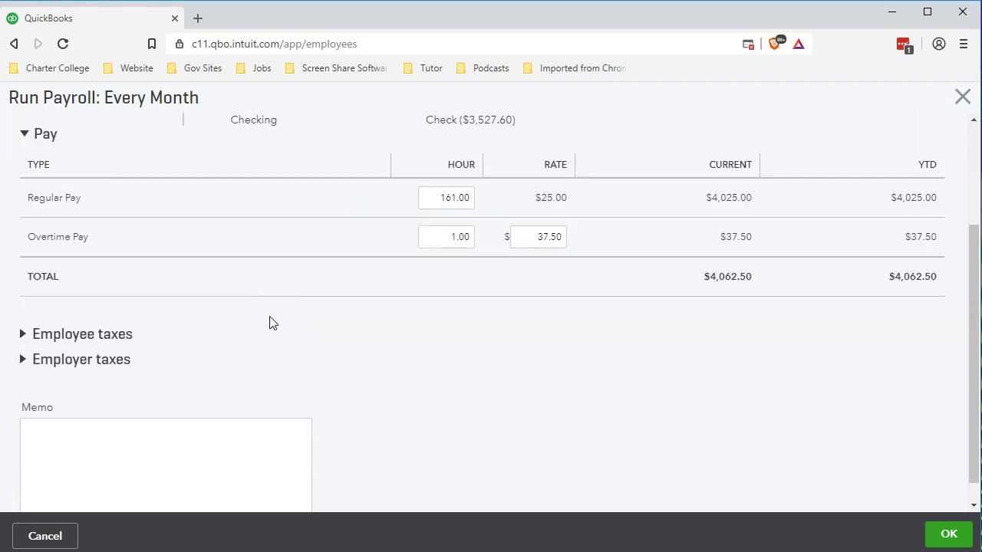
click(23, 335)
scroll(23, 340, down, 2)
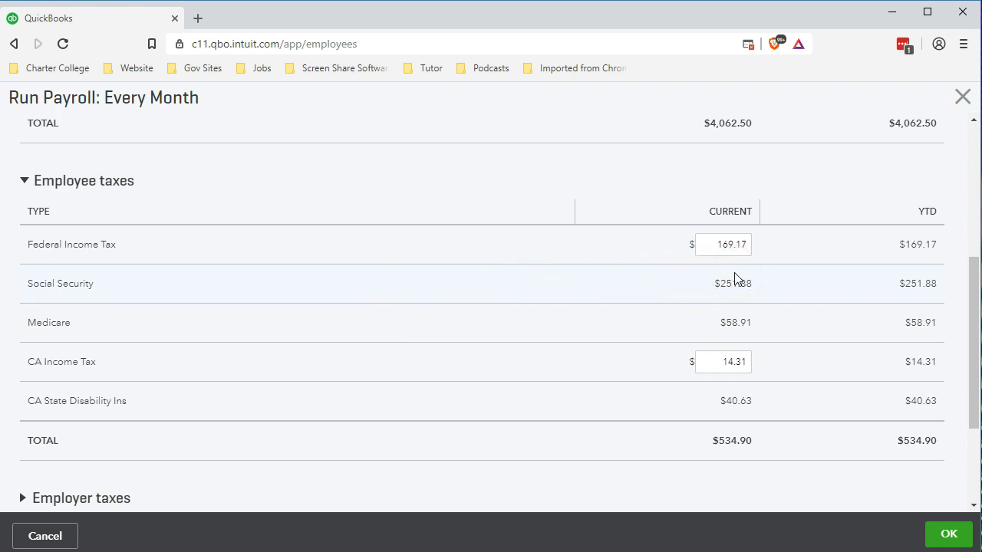
click(697, 279)
click(665, 286)
- Switch to Calculator, place it clear of the tax amounts, and check Social Security by multiplying 4062.5 by 0.062
key(XF86Calculator)
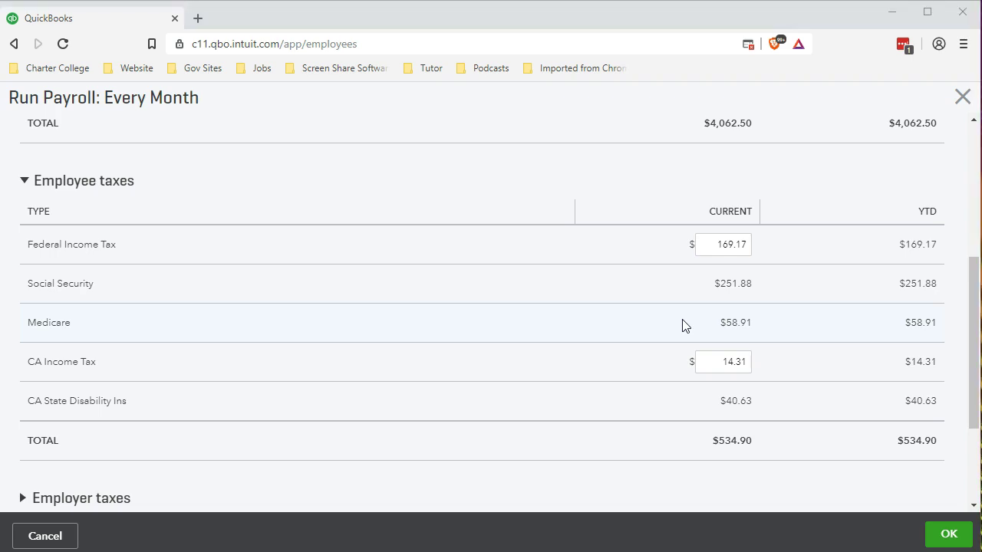
drag(690, 96, 392, 73)
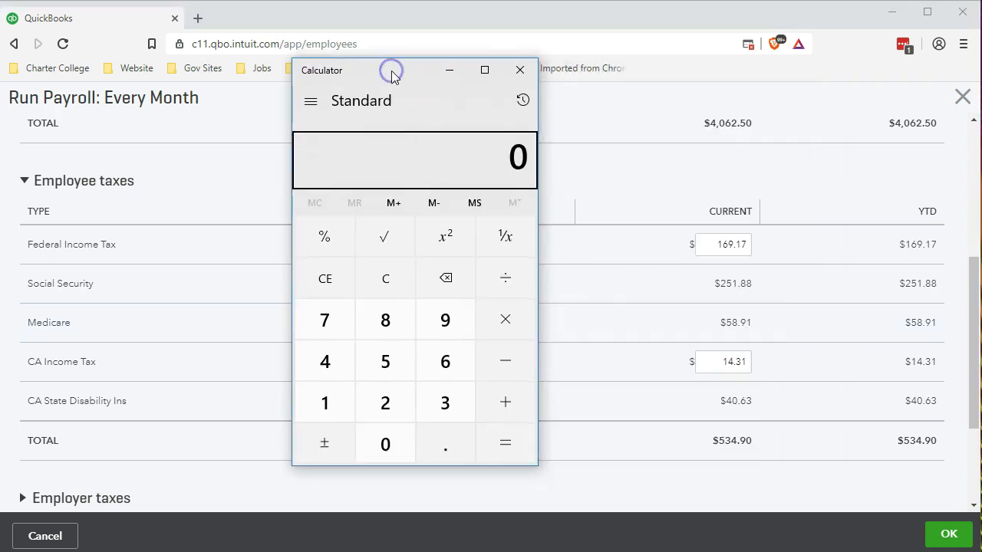
text(4,062.5)
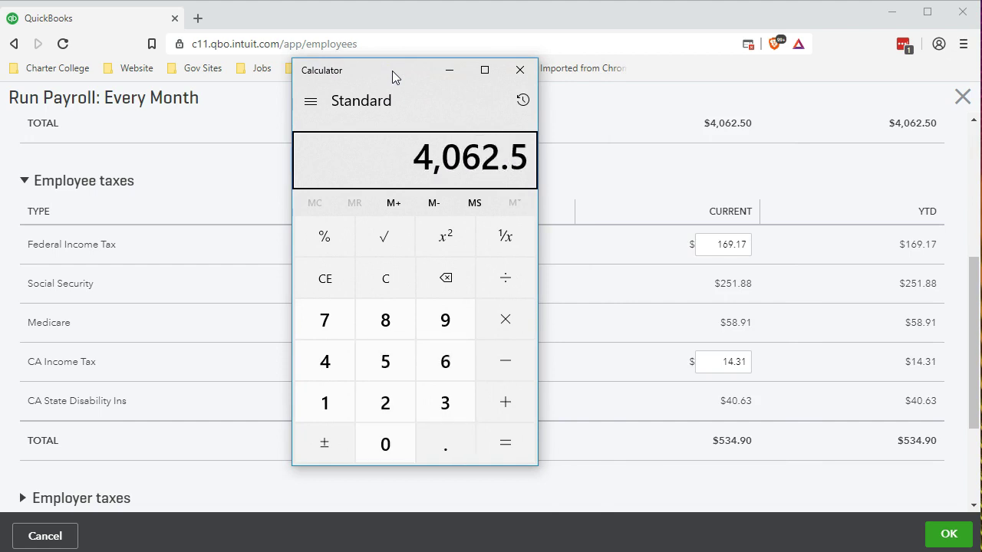
key(asterisk)
text(0.062)
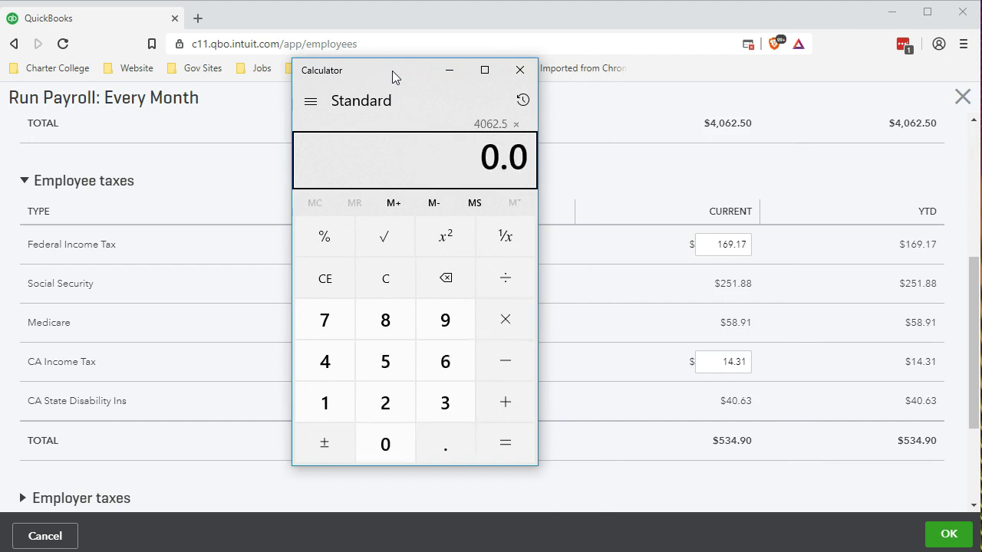
key(Return)
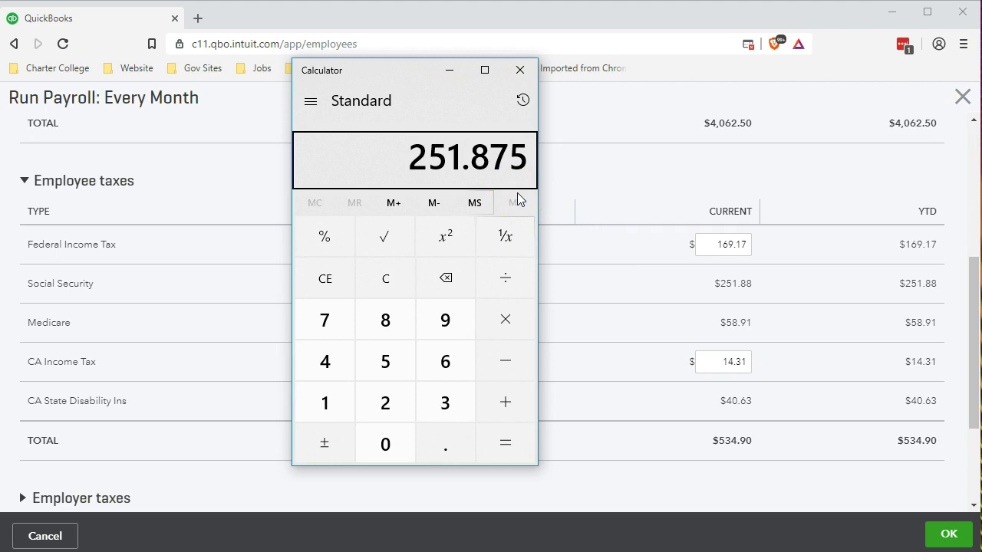
- Check the Medicare withholding by multiplying 4062.5 by 0.0145 in Calculator, and close Calculator
click(405, 278)
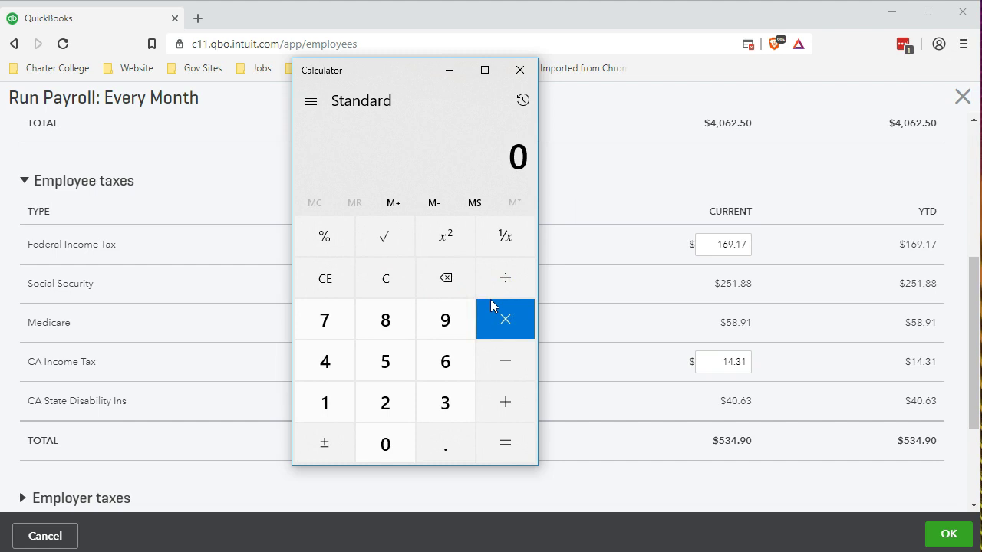
text(4062.5*.10)
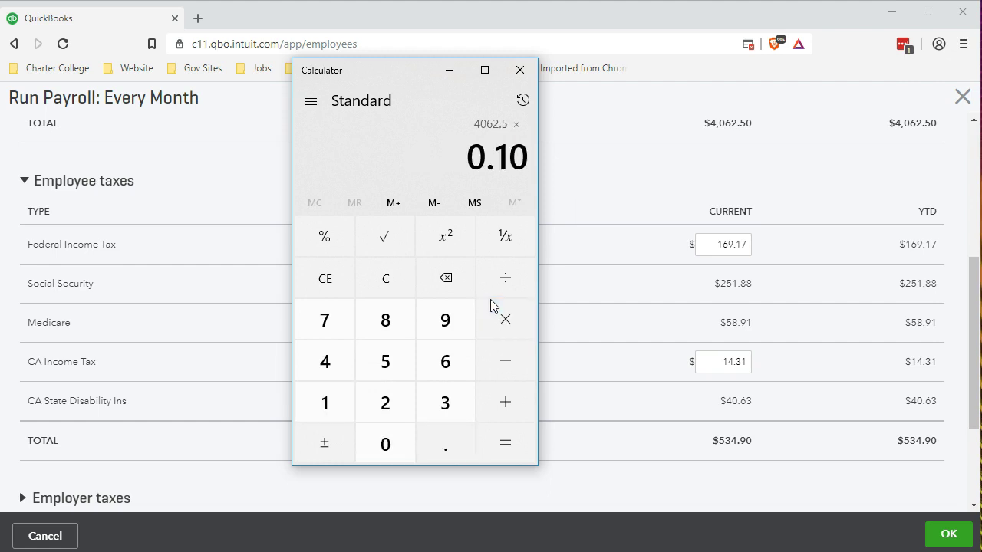
key(BackSpace)
key(BackSpace)
text(0145)
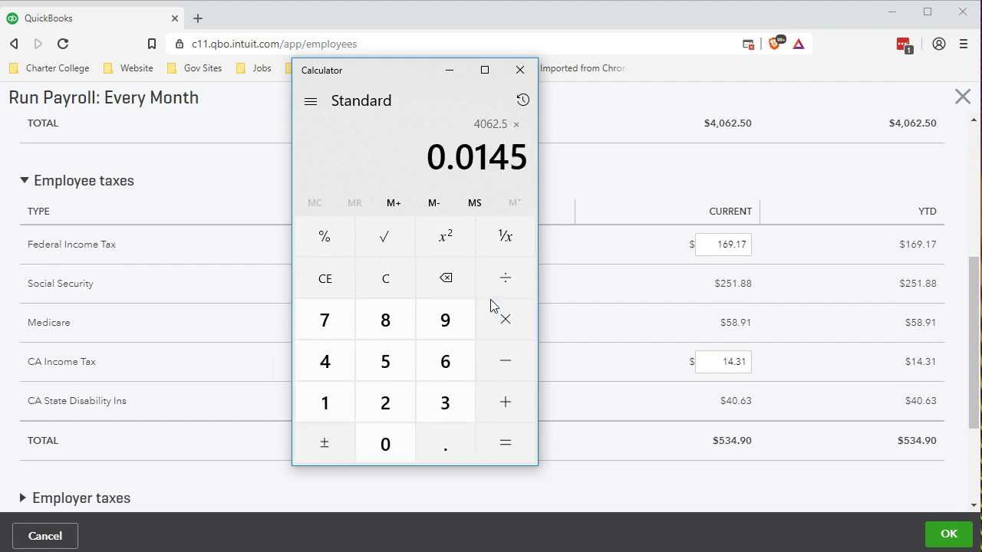
key(Return)
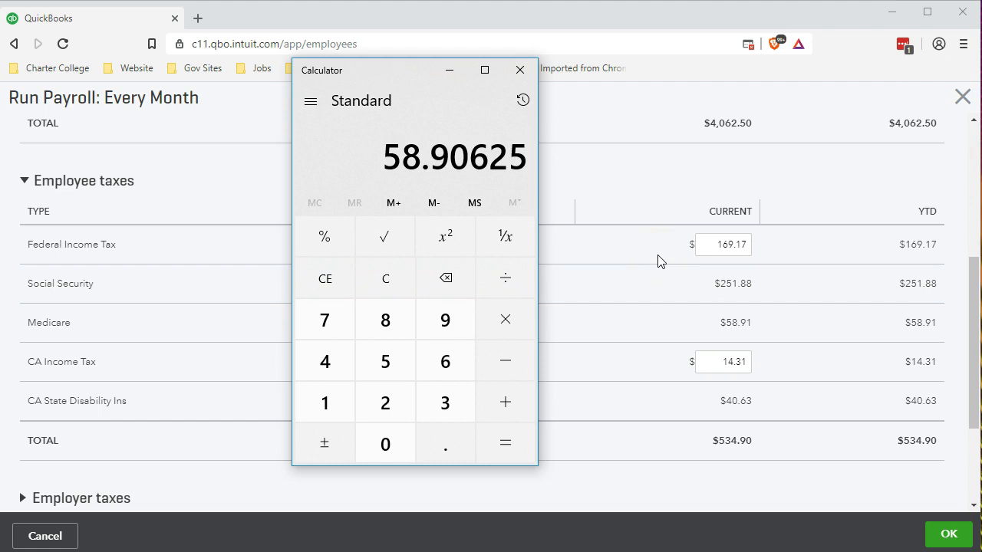
click(519, 69)
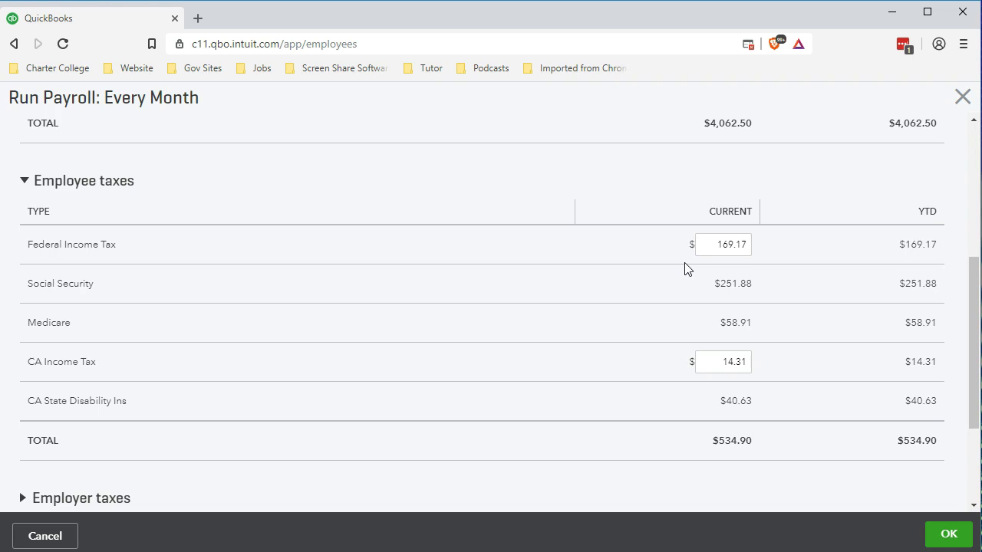
- Review the rest of the employee taxes, and expand the paycheck's employer taxes down to their total
scroll(583, 361, down, 1)
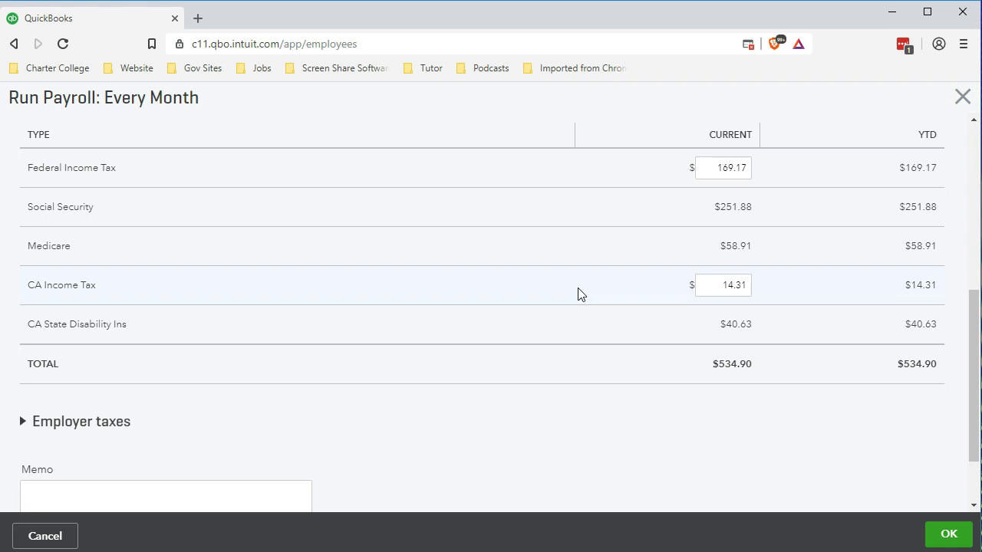
click(510, 339)
scroll(326, 374, down, 1)
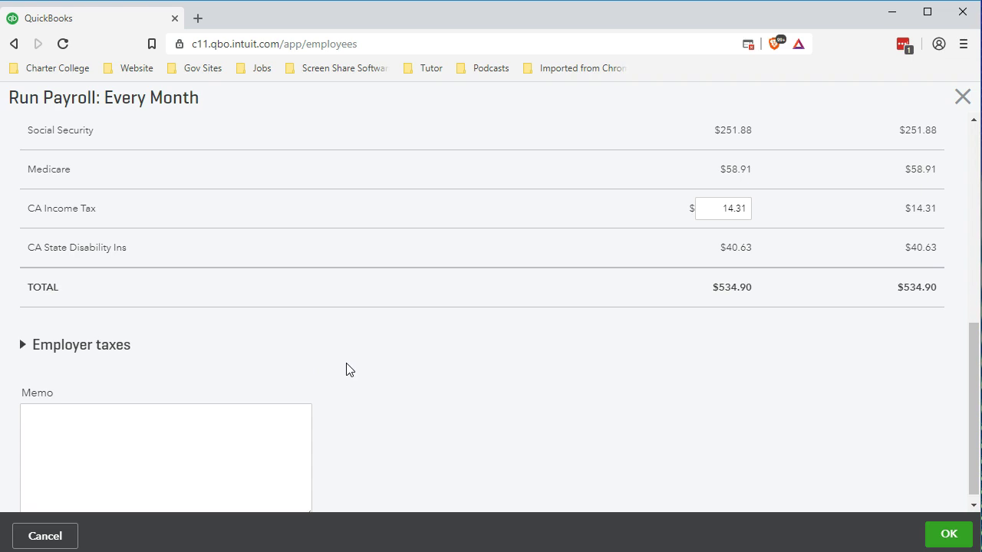
scroll(266, 357, down, 1)
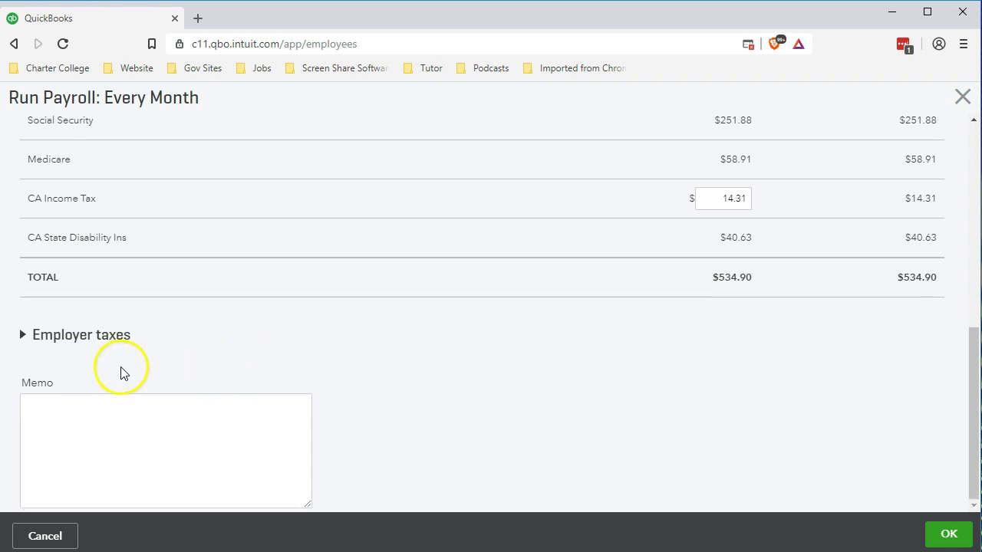
click(39, 342)
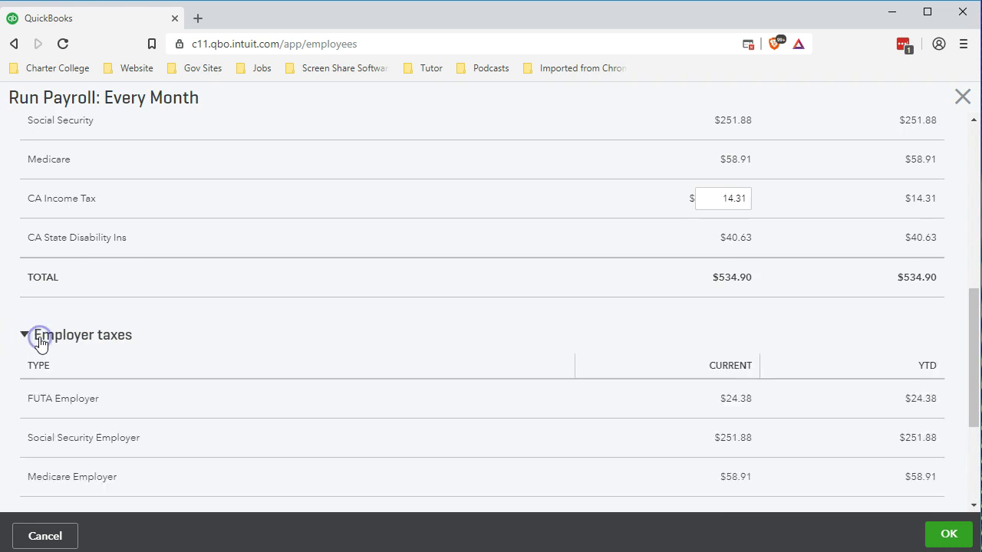
scroll(41, 344, down, 1)
scroll(77, 357, down, 1)
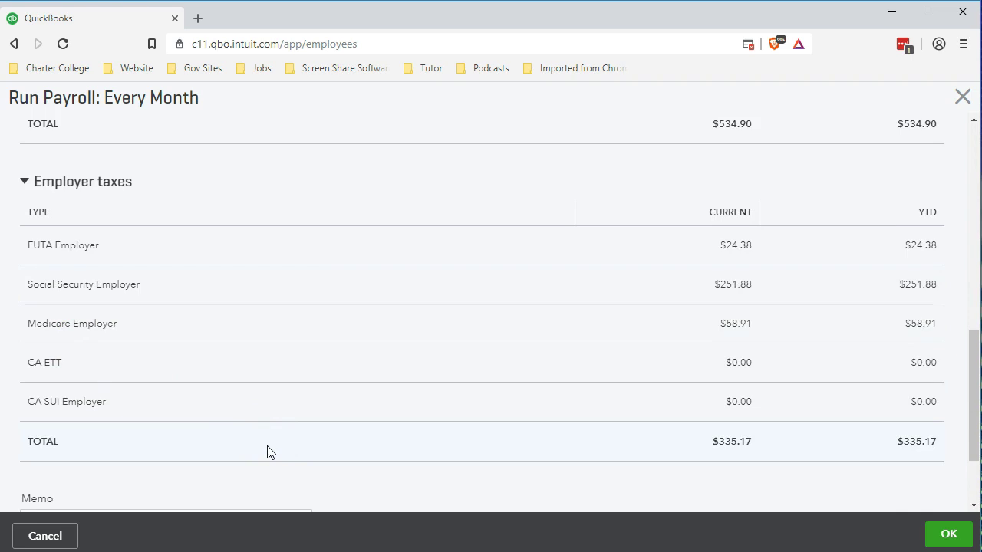
- Compare the paycheck's gross pay total with the net pay in its header
scroll(267, 453, up, 5)
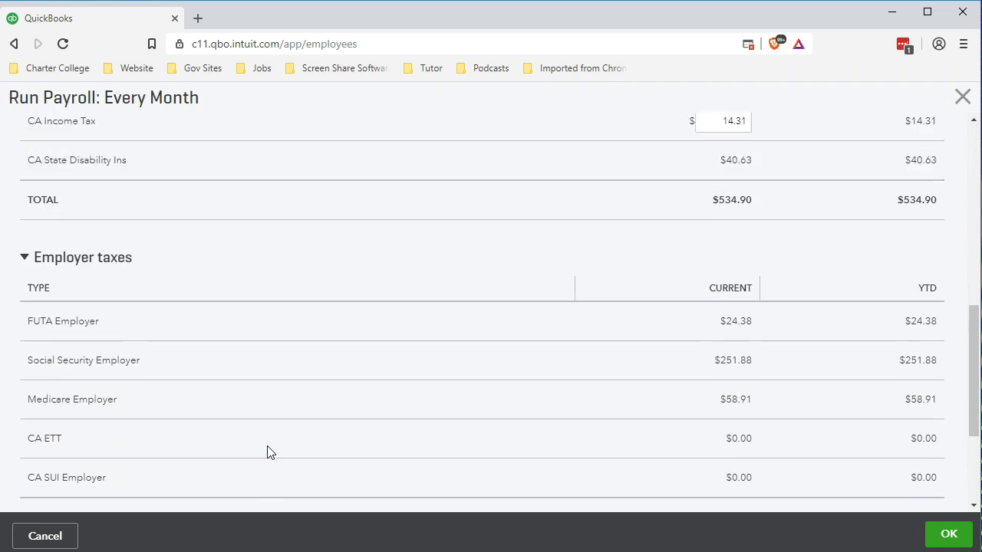
scroll(267, 452, up, 2)
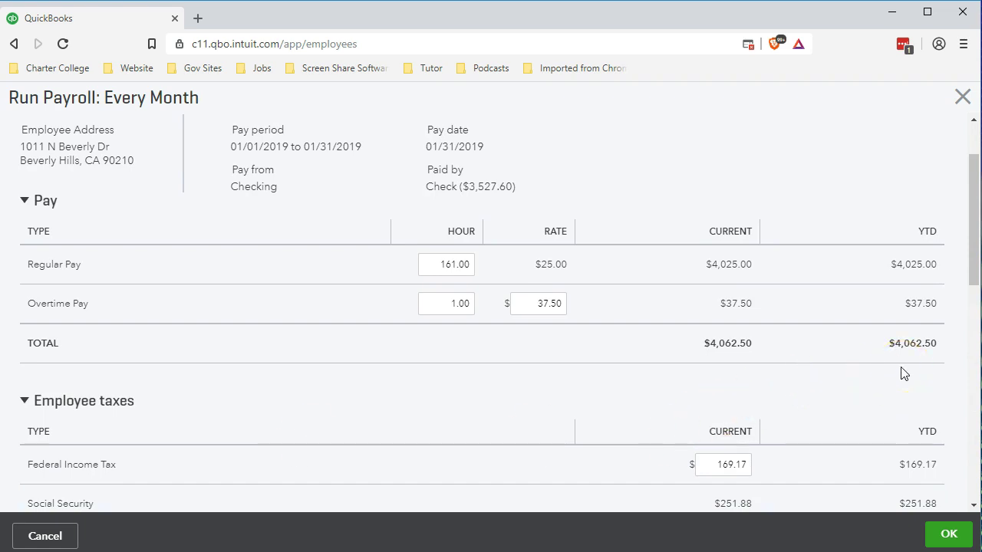
scroll(902, 374, down, 2)
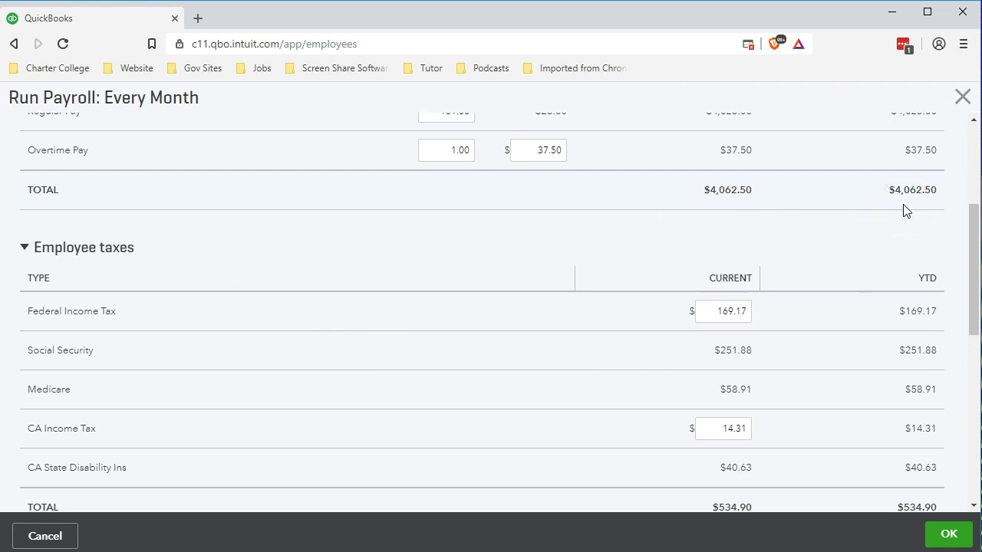
scroll(905, 209, up, 3)
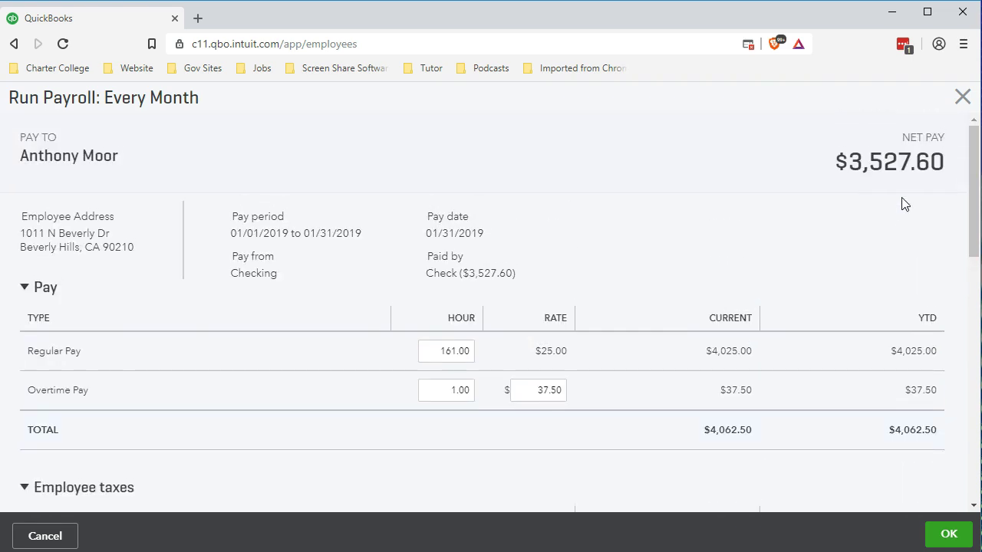
- Compare the employee's Social Security and Medicare withholdings with the matching employer taxes
scroll(863, 271, down, 3)
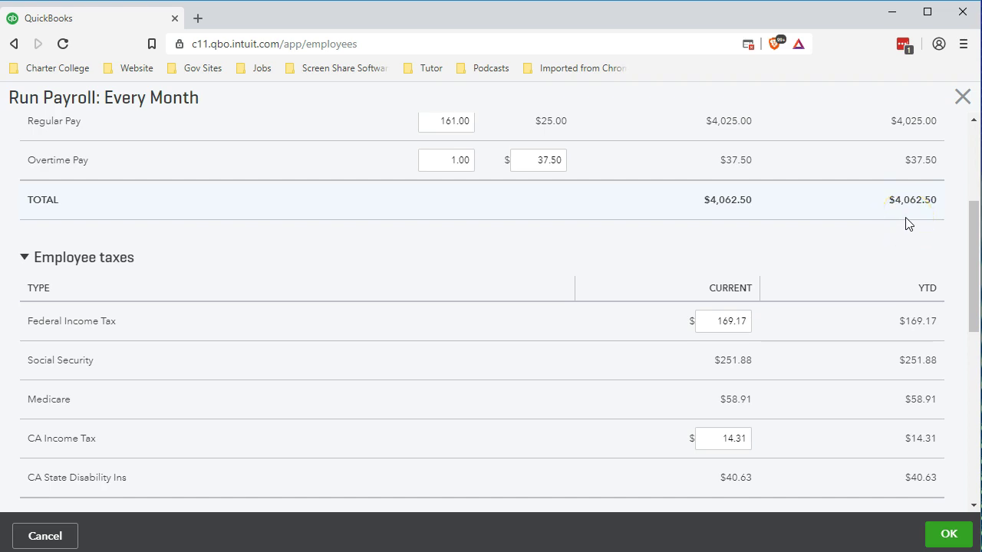
scroll(811, 332, down, 3)
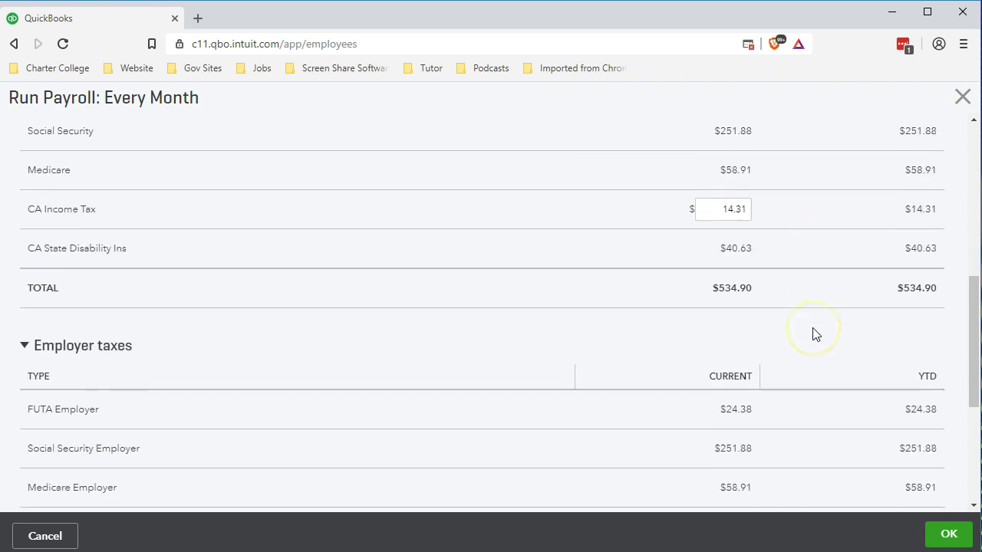
scroll(814, 333, down, 2)
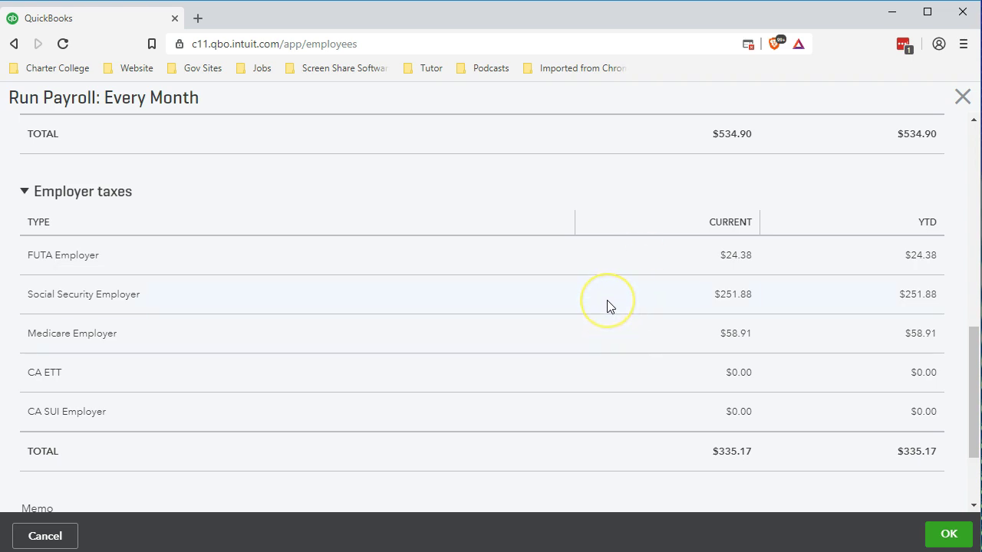
scroll(608, 305, up, 3)
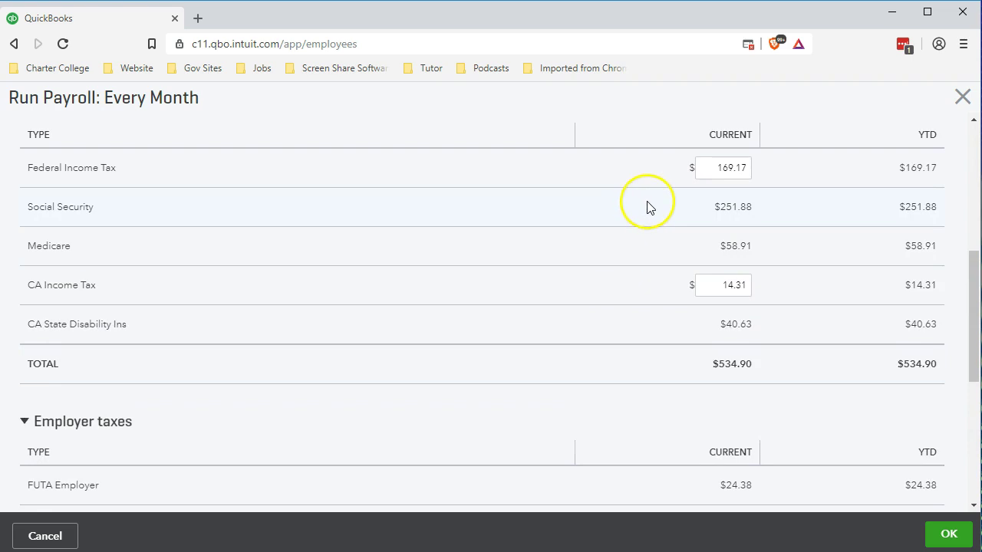
scroll(606, 288, down, 1)
scroll(606, 288, down, 3)
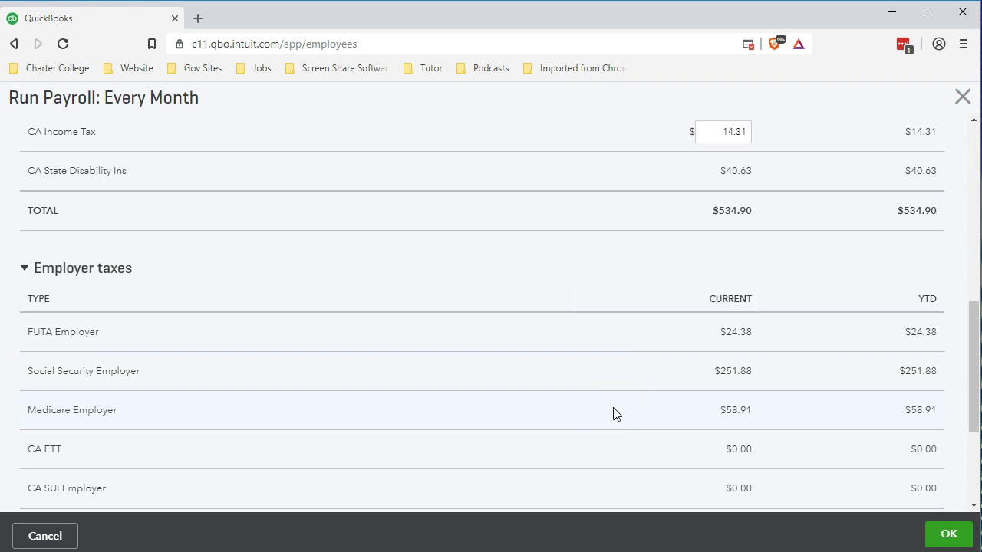
scroll(614, 411, up, 4)
scroll(618, 257, down, 6)
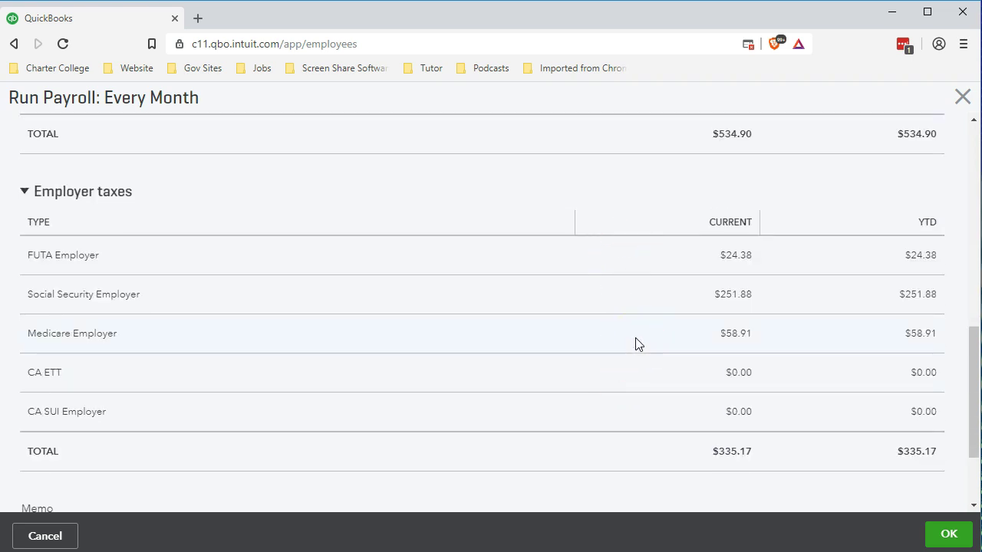
scroll(635, 344, down, 2)
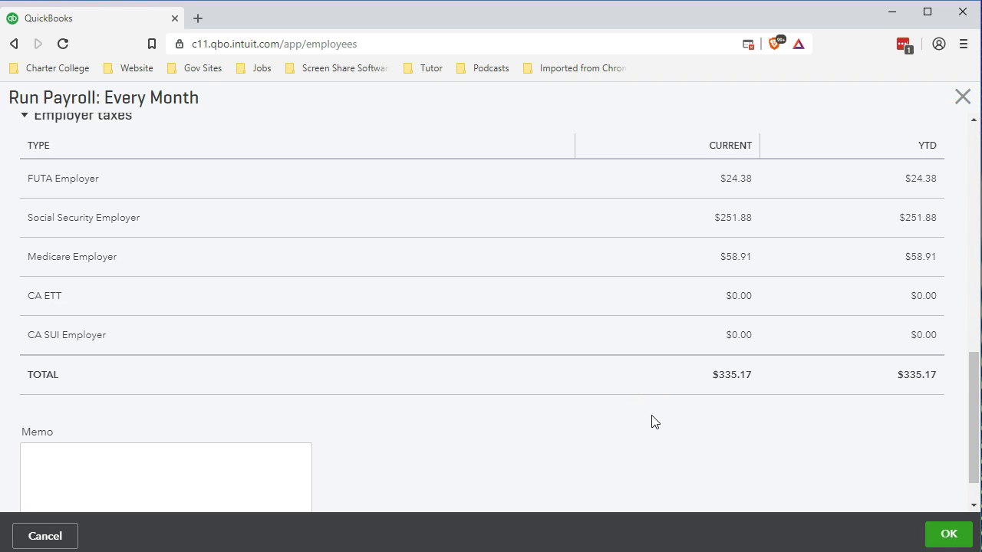
- Review the paycheck again from net pay and gross pay through the employee taxes total
scroll(653, 421, up, 10)
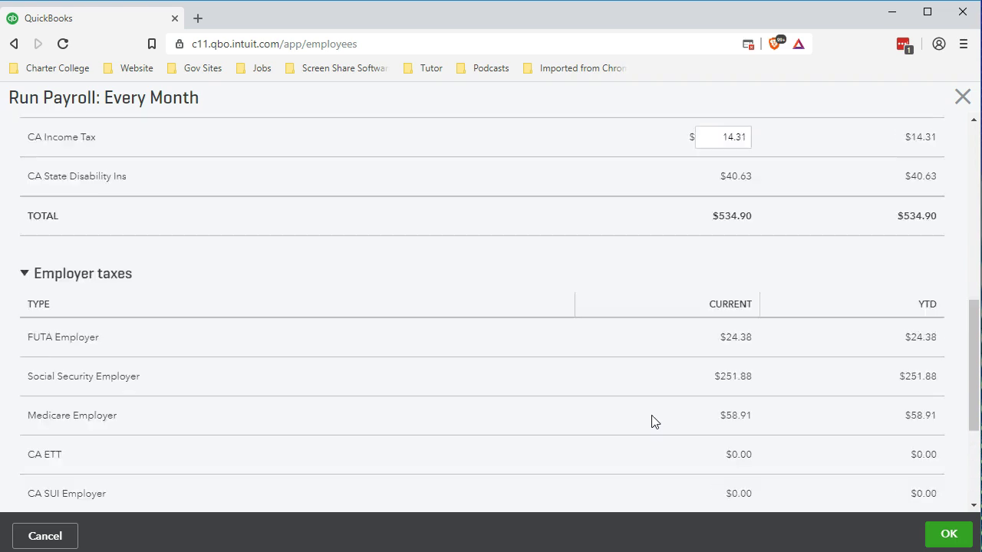
scroll(652, 421, up, 2)
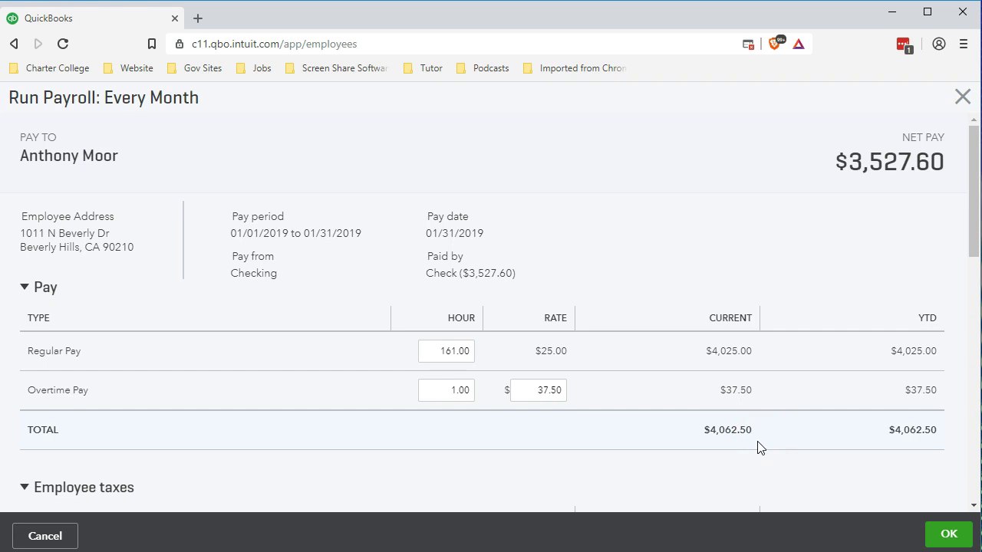
scroll(757, 448, down, 2)
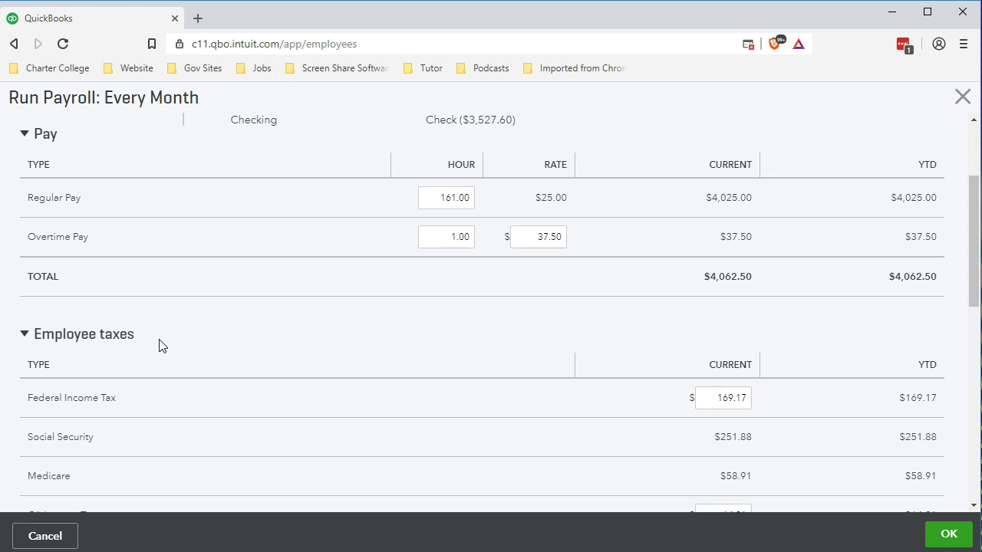
scroll(159, 345, down, 2)
click(198, 335)
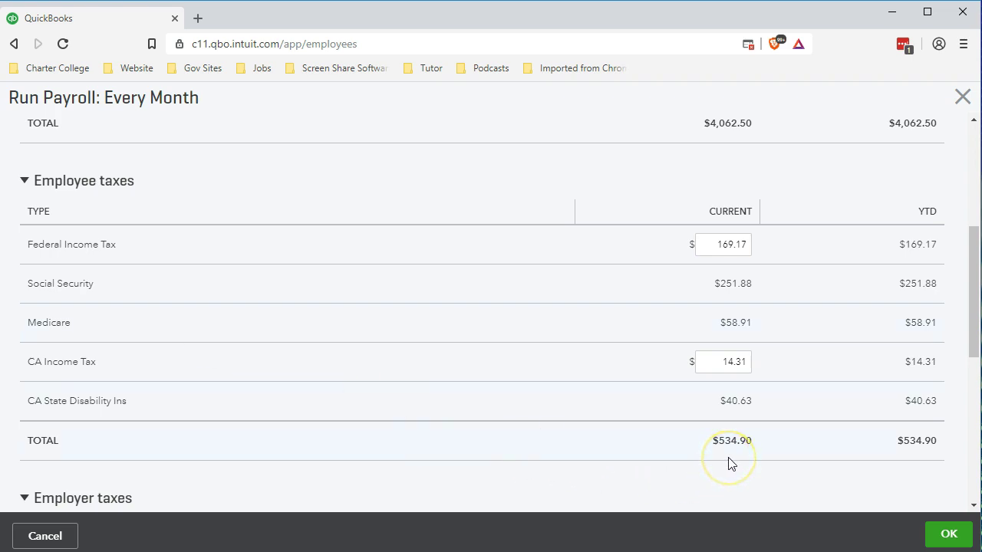
- Examine the employer taxes against the employee taxes once more, including FUTA, CA ETT, CA SUI and the employer total
scroll(729, 462, down, 4)
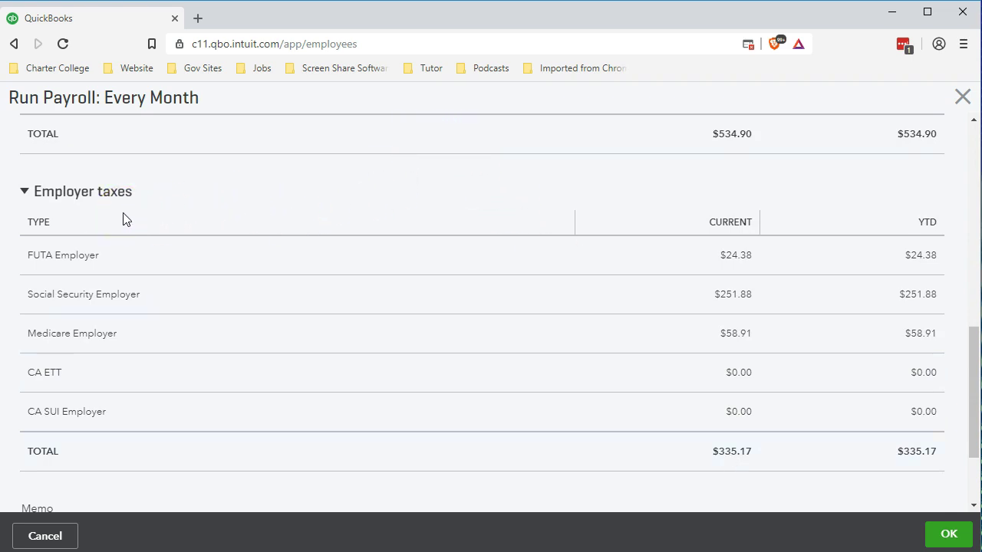
scroll(123, 219, up, 3)
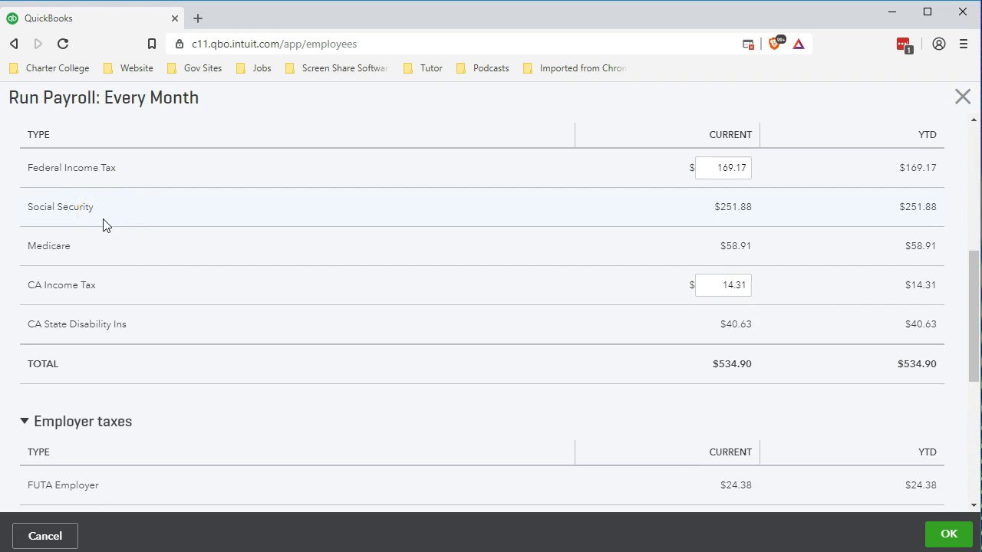
scroll(106, 224, down, 3)
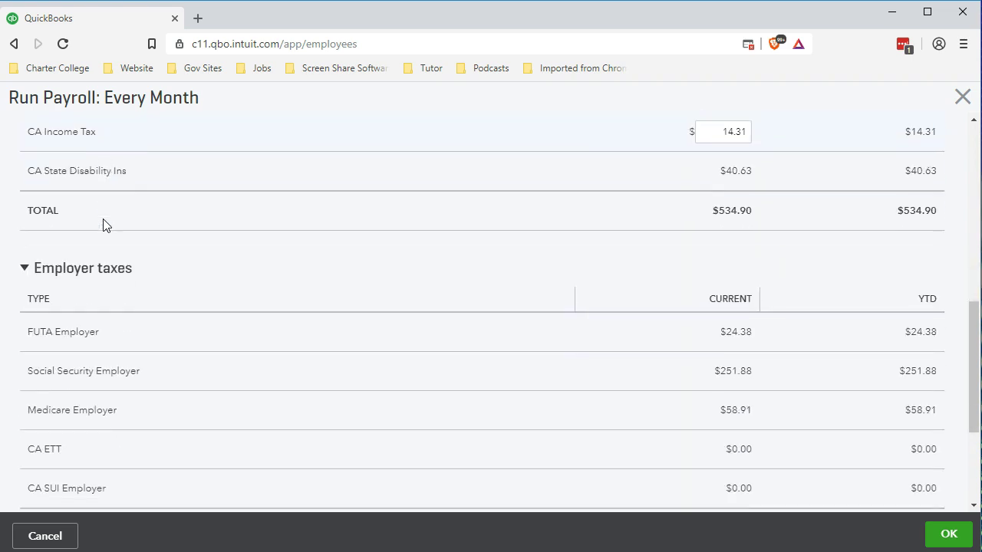
scroll(107, 221, down, 1)
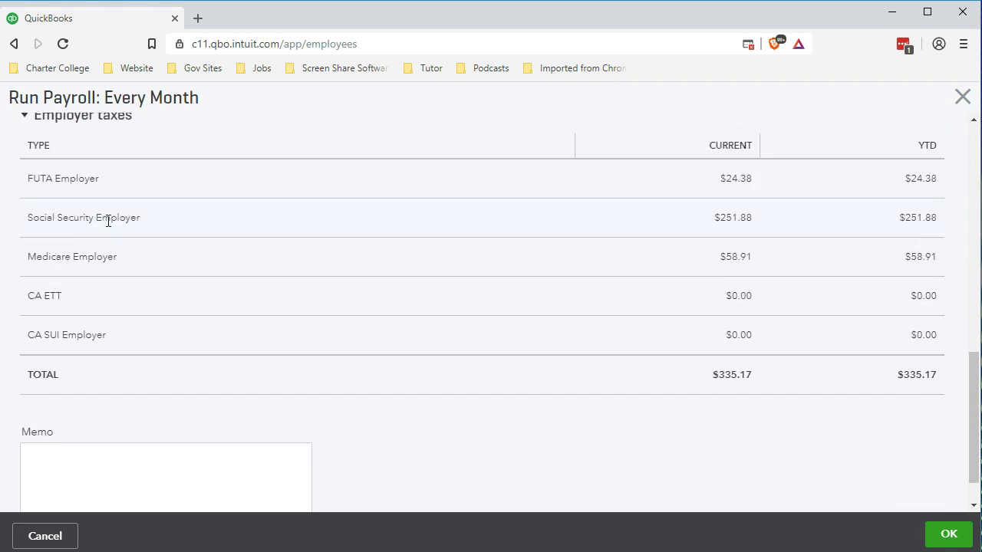
scroll(108, 222, up, 1)
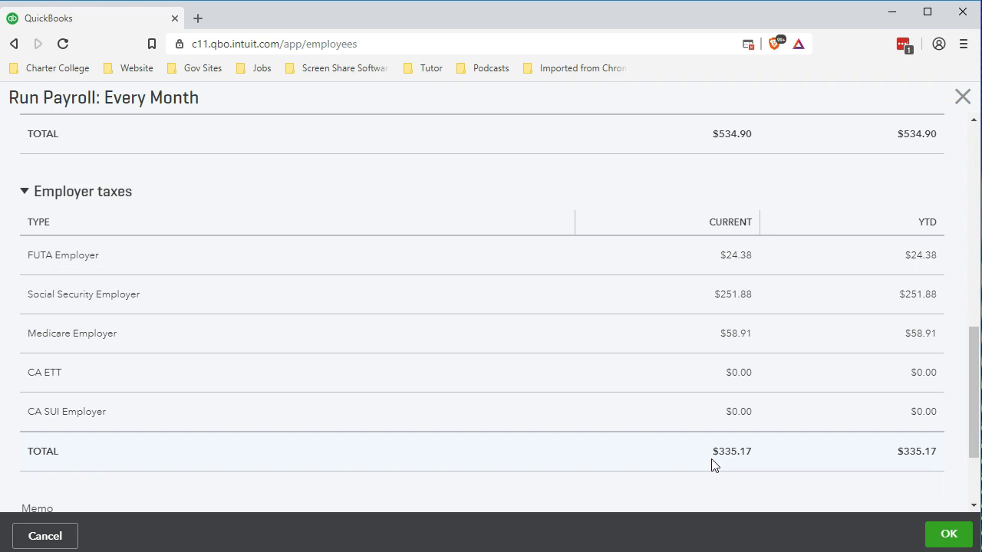
click(684, 400)
scroll(688, 404, down, 1)
- Accept the employee's paycheck details and preview the payroll for 01/01/2019 to 01/31/2019
click(950, 534)
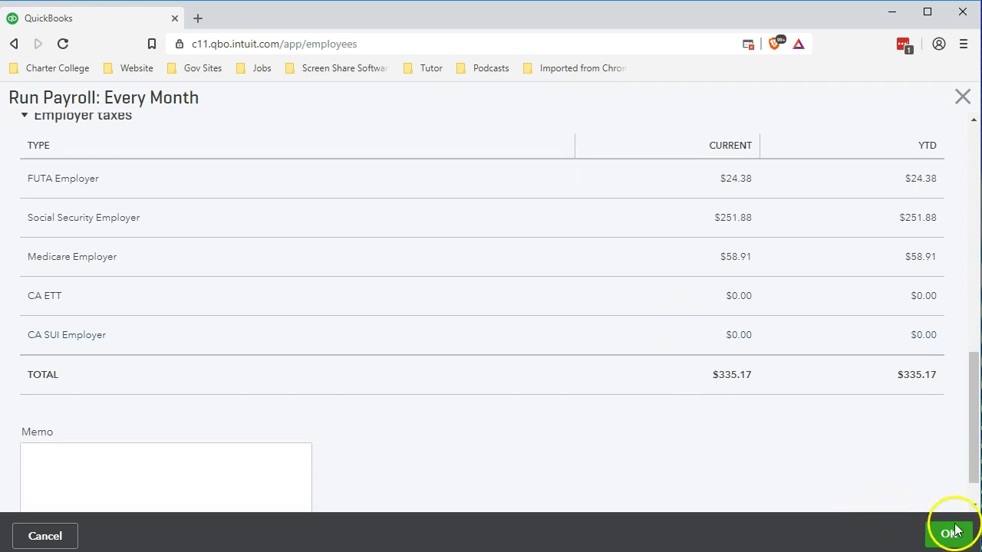
click(634, 406)
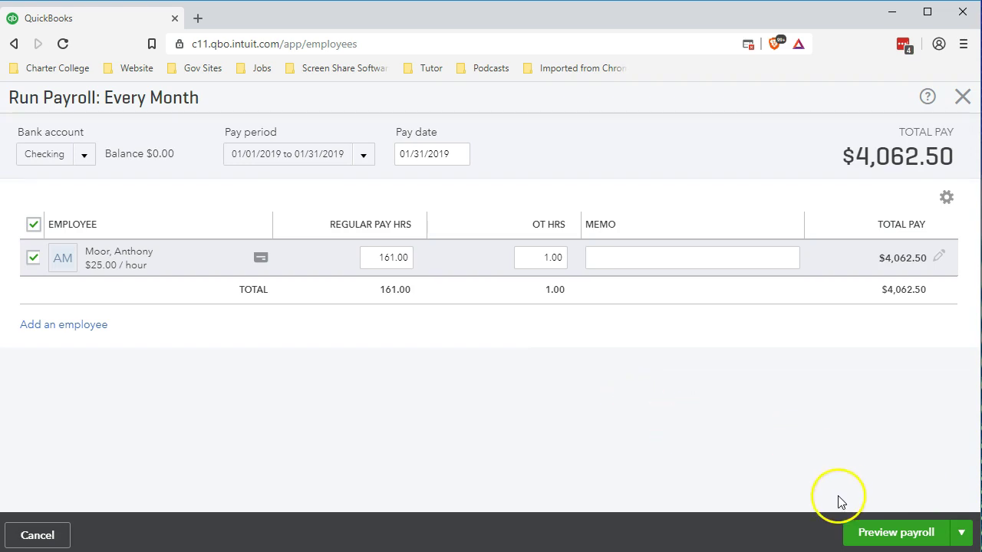
click(961, 537)
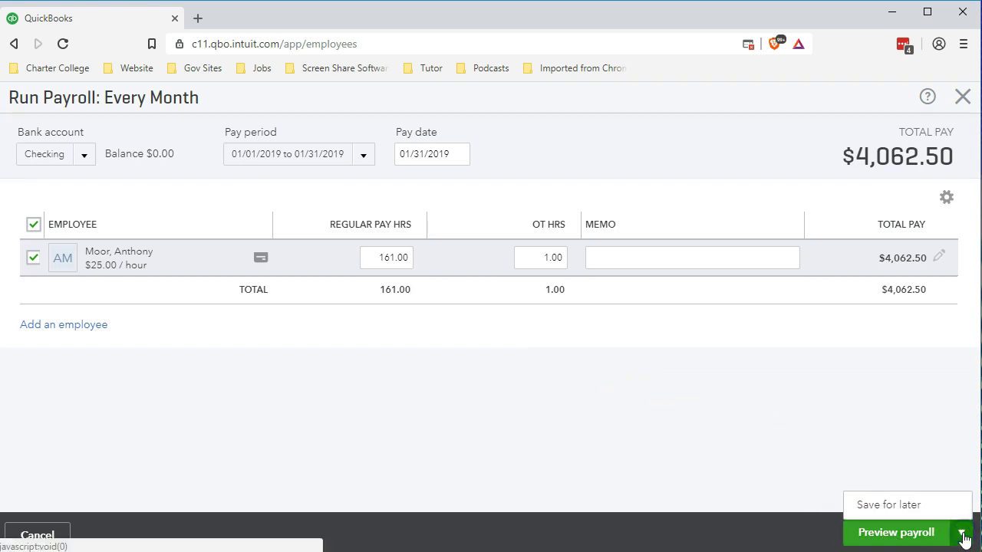
click(962, 537)
click(912, 535)
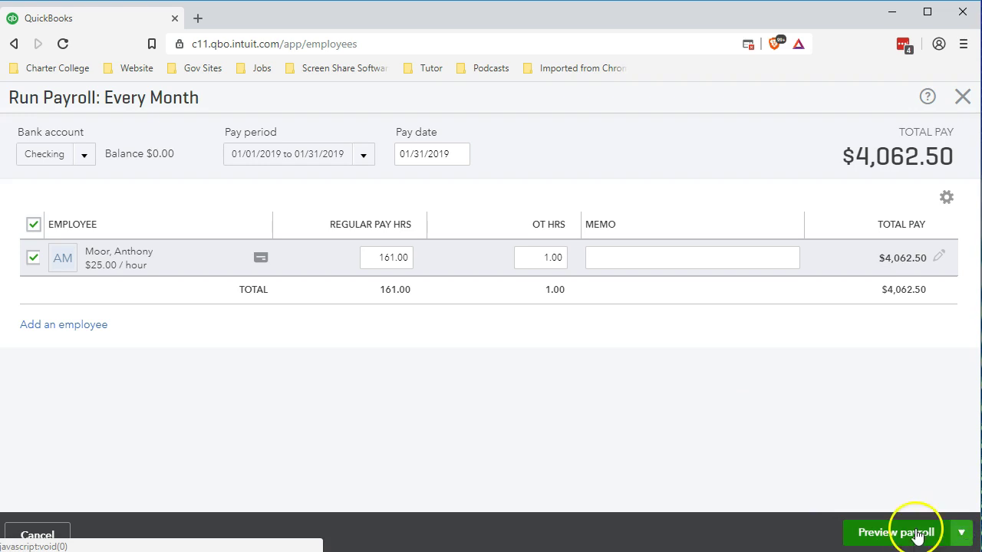
click(916, 537)
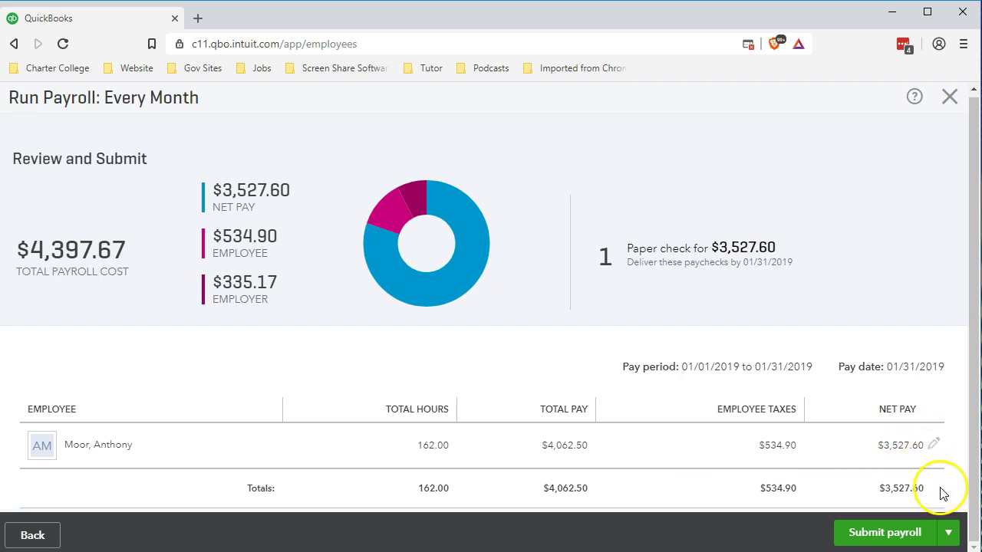
- Submit the payroll for the 01/01/2019 to 01/31/2019 pay period with pay date 01/31/2019
click(949, 542)
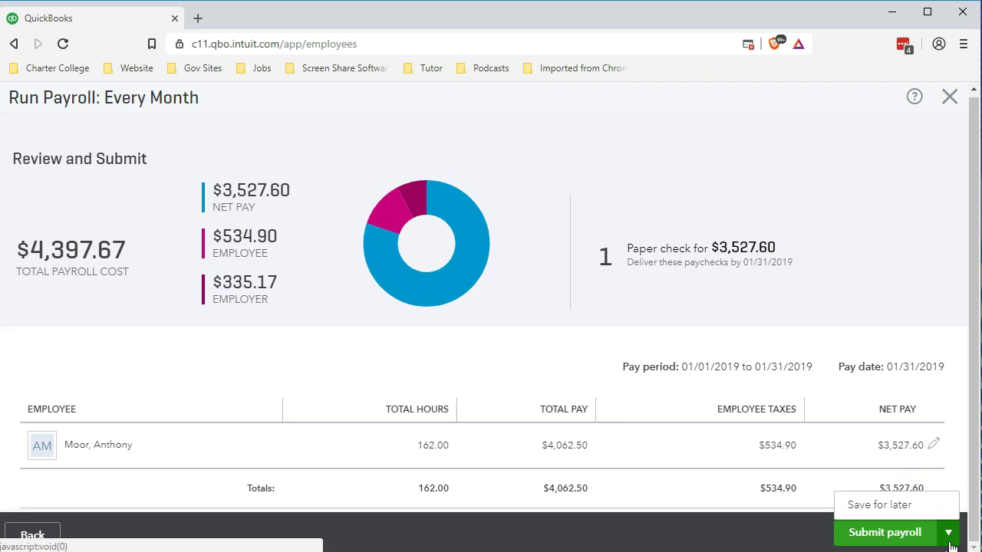
click(949, 539)
click(894, 539)
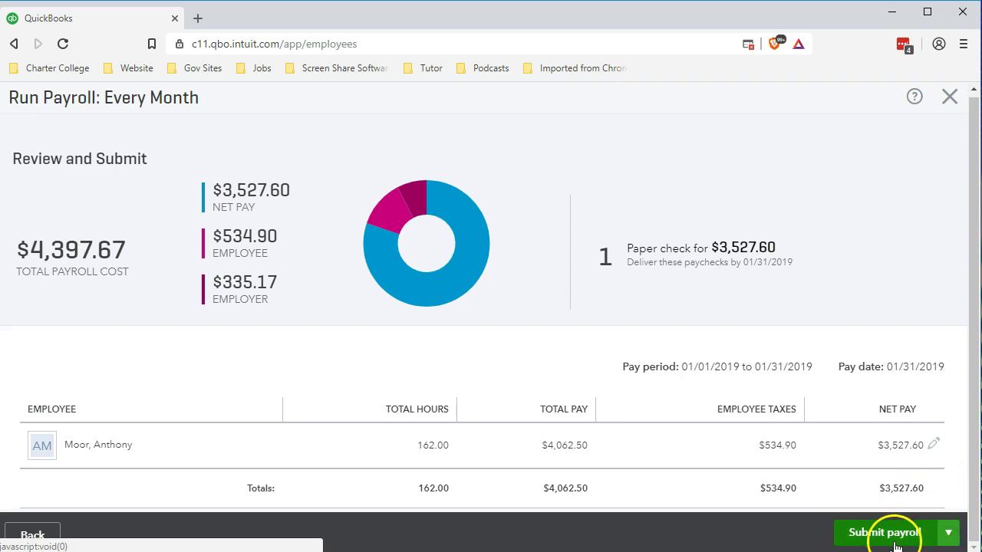
click(893, 540)
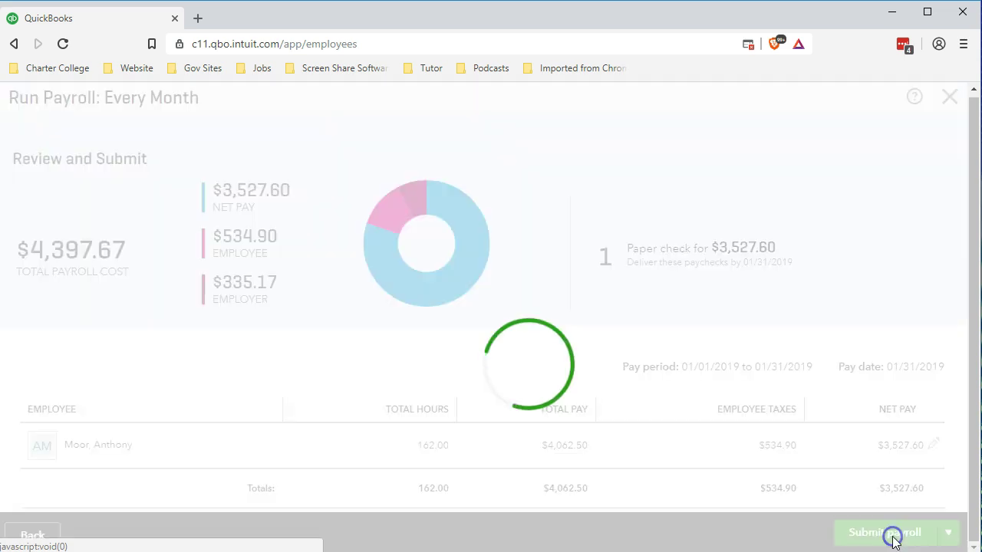
- Assign check number 1001 to the employee's paycheck
click(627, 408)
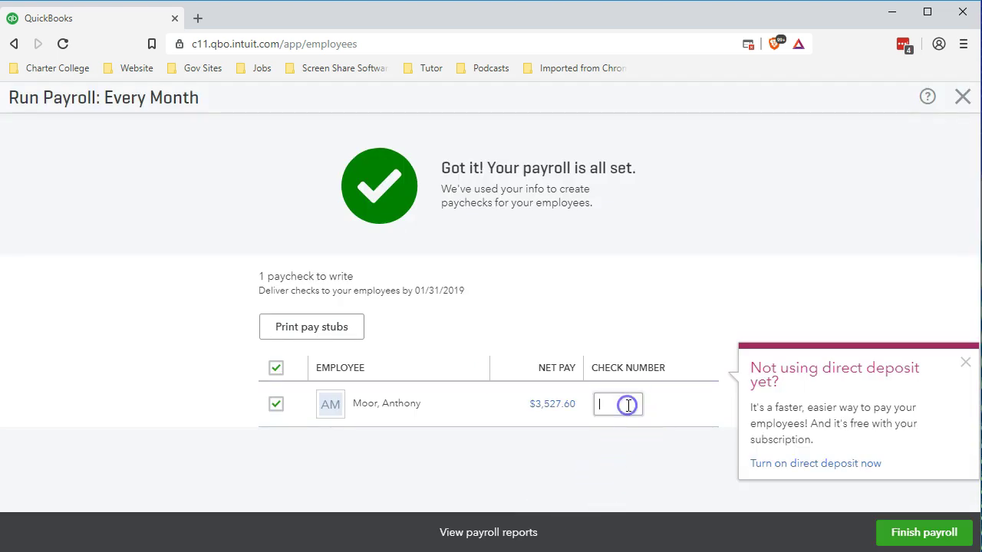
text(1001)
click(608, 441)
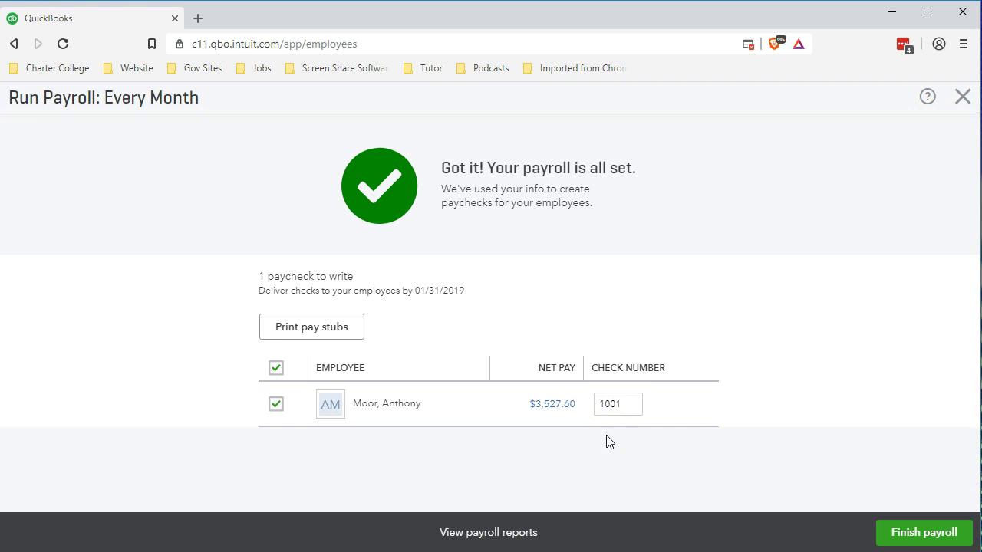
click(602, 439)
- View the printable pay stub for the employee's paycheck and return to the payroll confirmation page
click(339, 335)
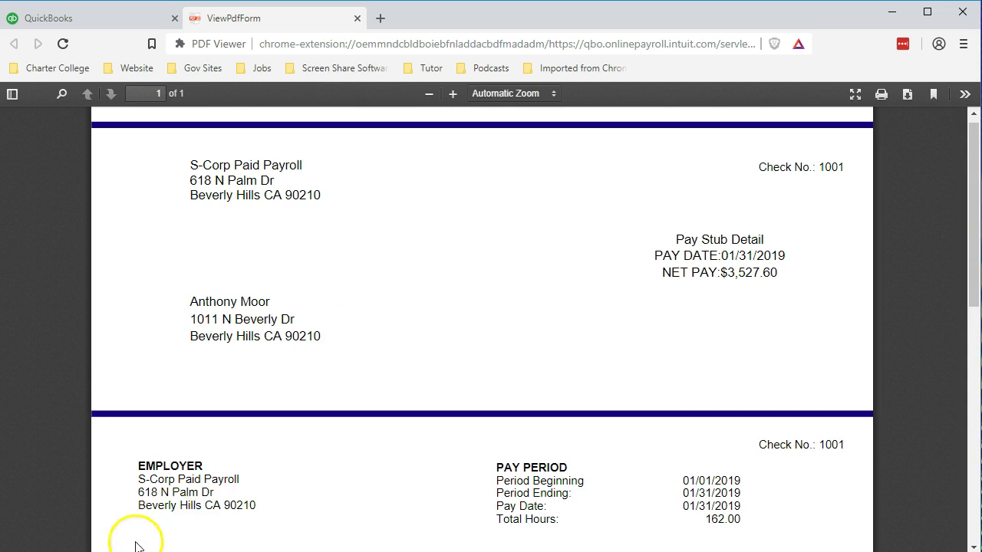
key(ctrl+w)
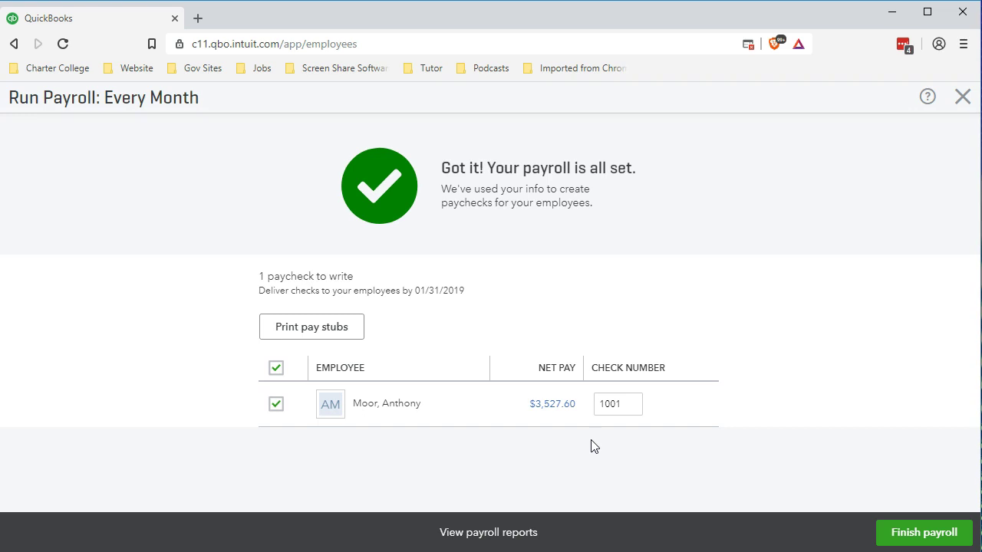
click(608, 441)
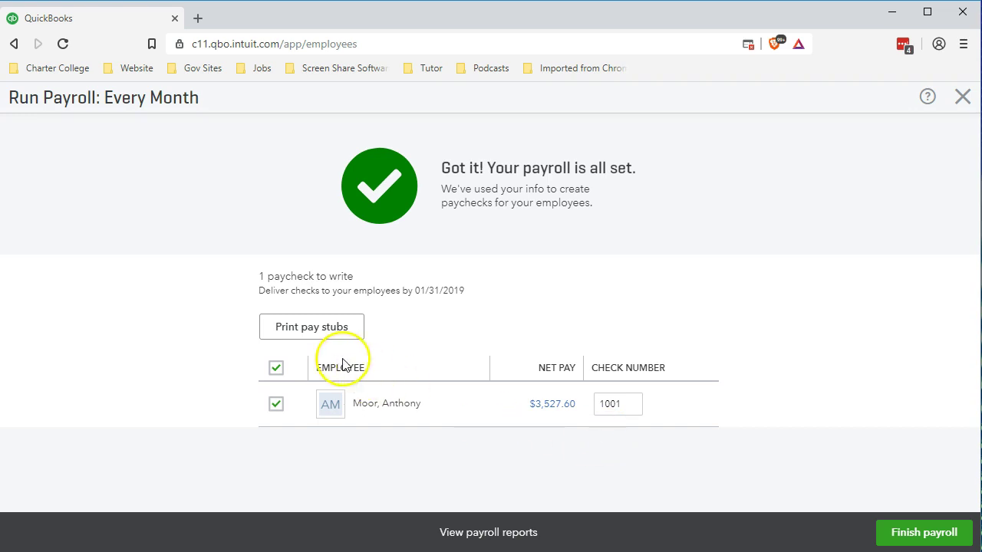
- Reopen the printable pay stub and examine its pay period, regular and overtime pay, employee taxes, and summary with net pay
click(299, 339)
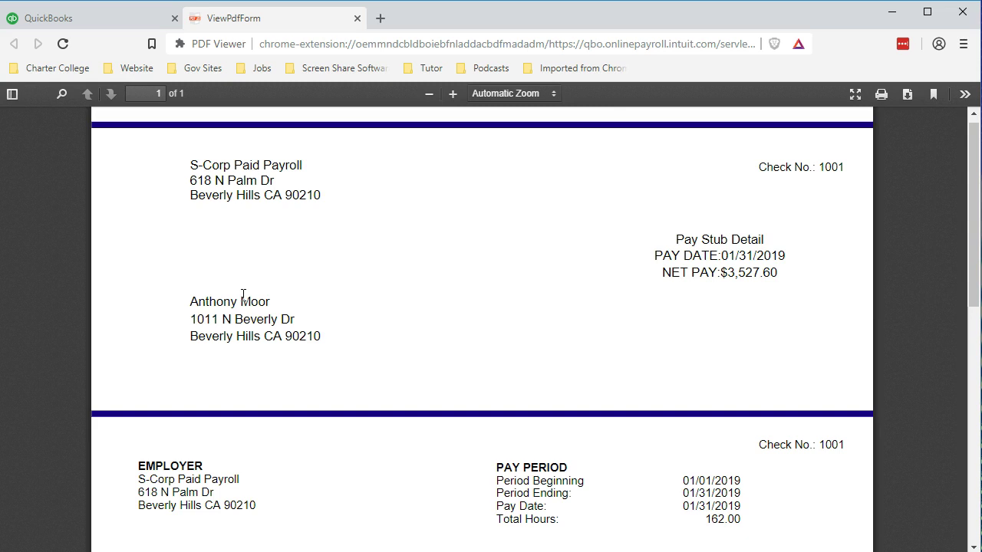
click(321, 328)
scroll(321, 332, down, 3)
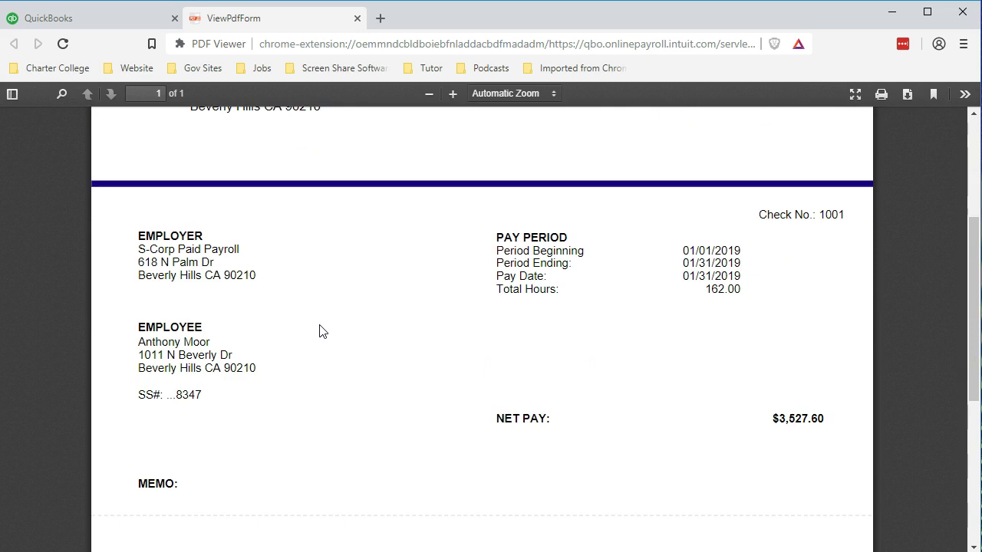
scroll(322, 331, down, 1)
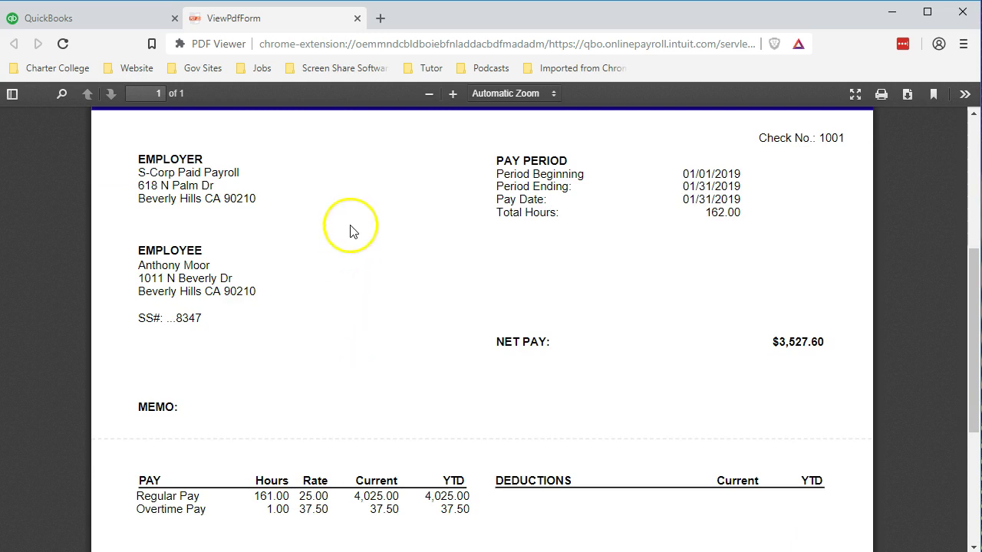
scroll(771, 357, down, 2)
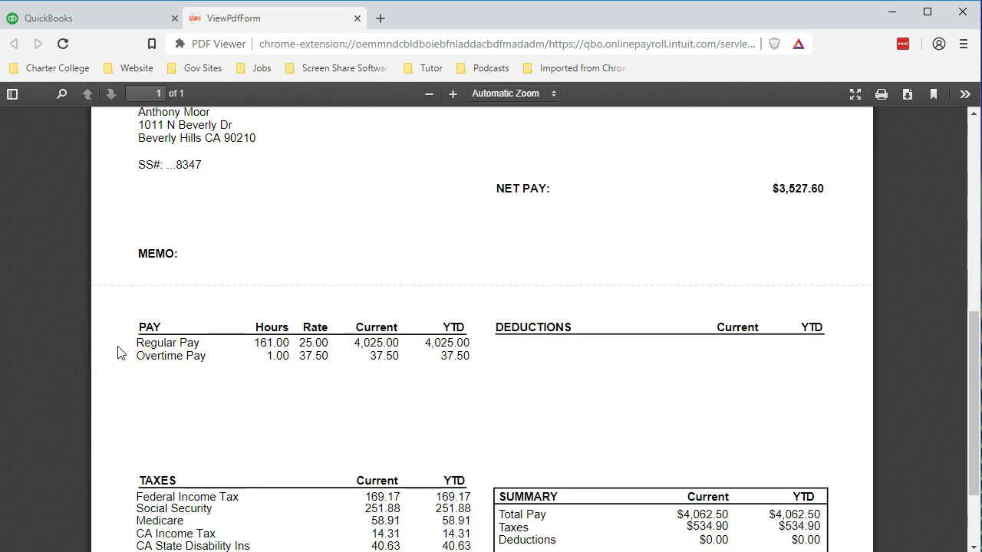
scroll(119, 353, down, 1)
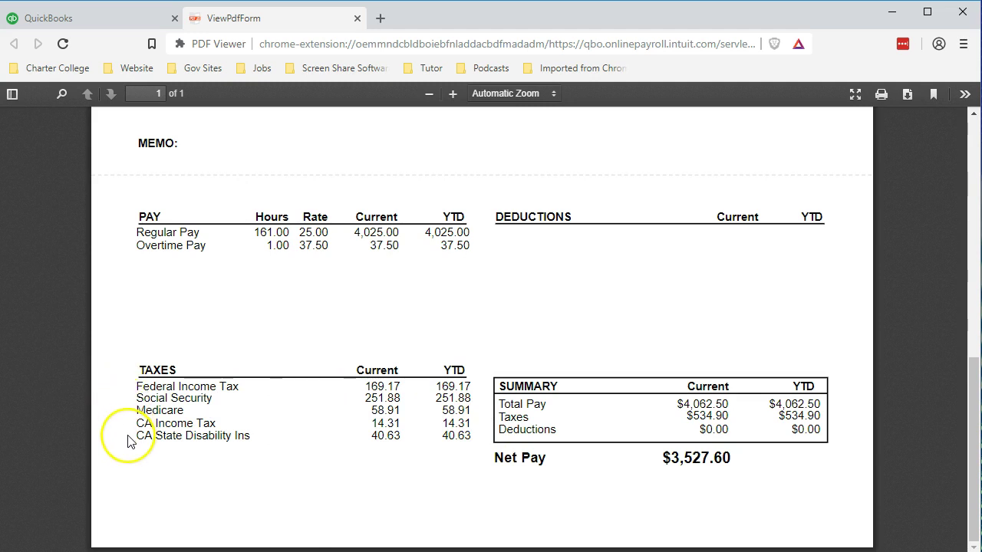
click(376, 466)
mouse_move(383, 463)
mouse_down()
mouse_move(616, 403)
mouse_move(679, 405)
mouse_up()
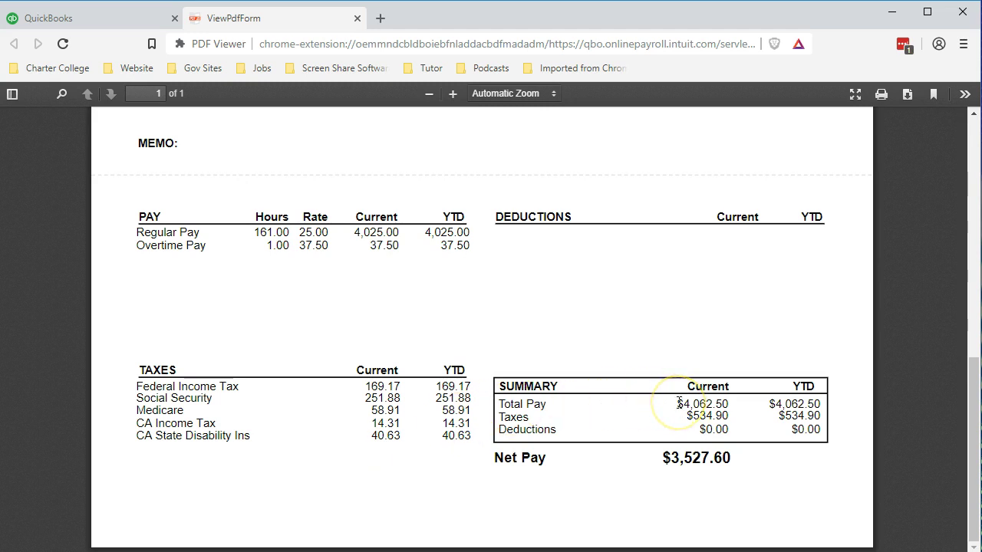